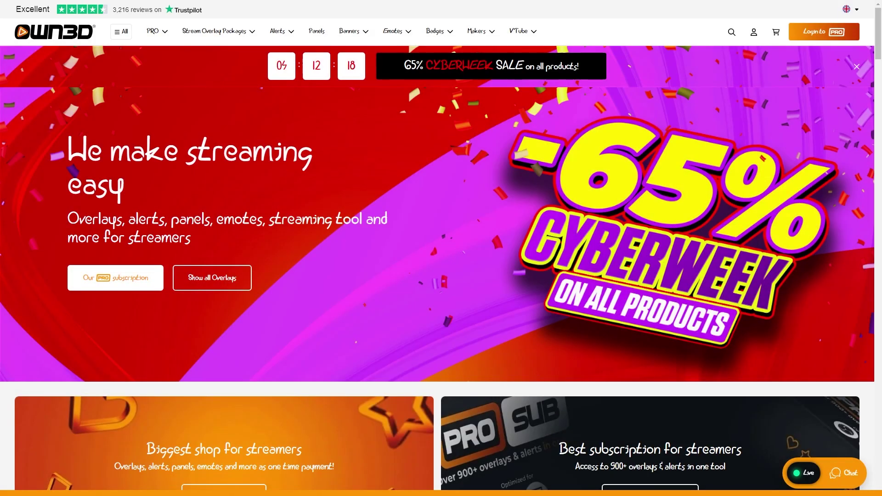
Step: Look through the OWN3D homepage sections for bestselling stream designs, subscriber emotes and stream alerts
scroll(441, 247, "down", 15)
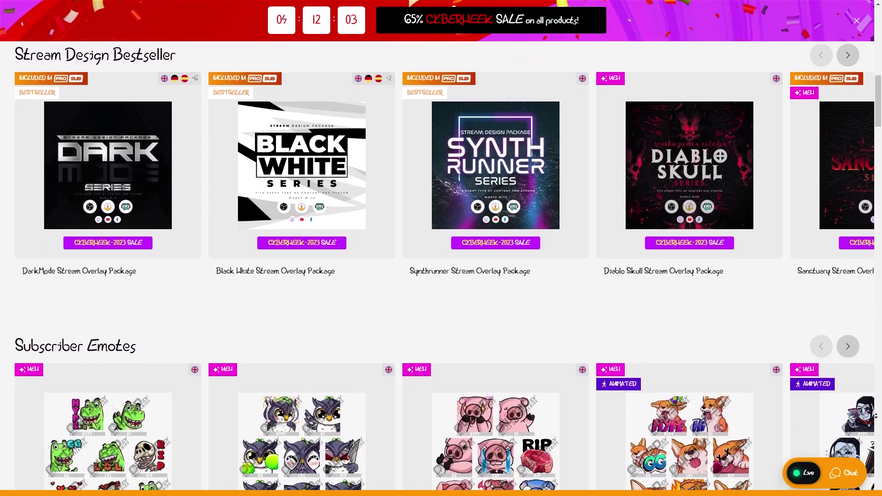
scroll(440, 248, "down", 3)
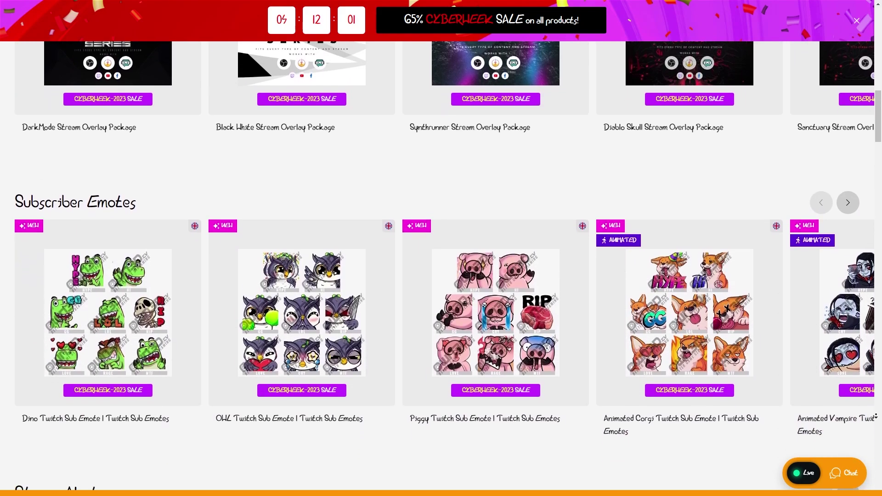
scroll(441, 248, "down", 3)
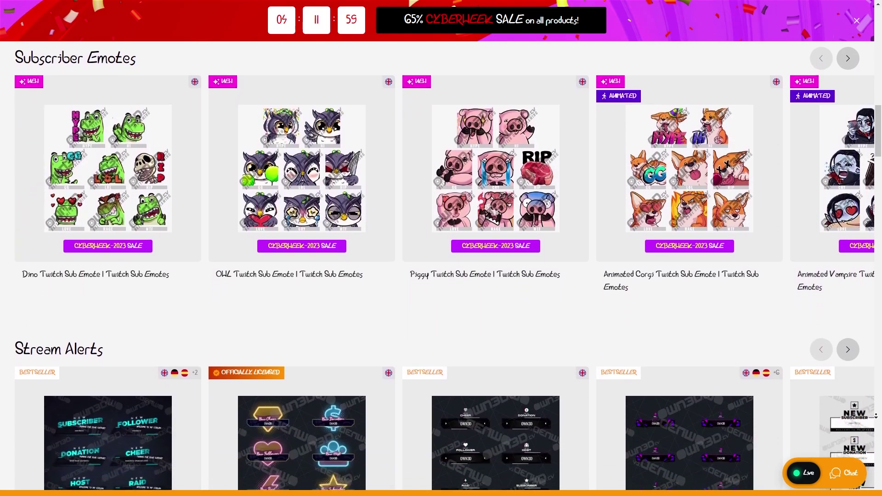
scroll(876, 415, "down", 1)
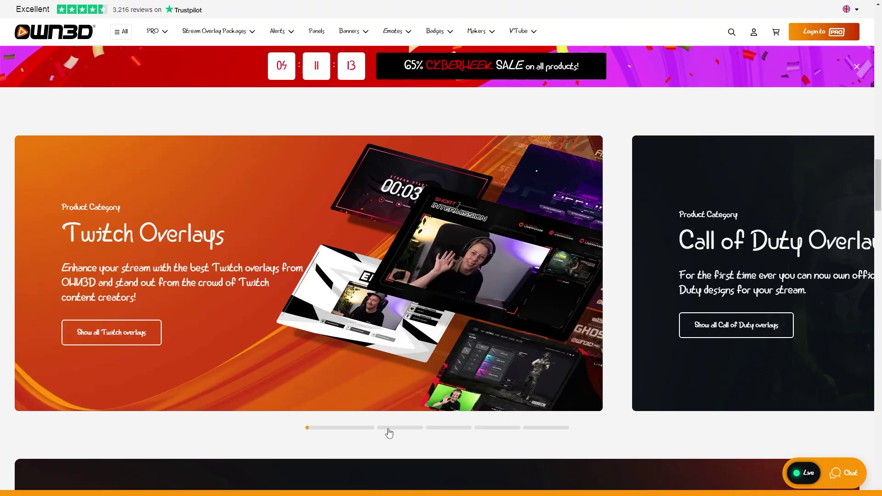
Step: Open the Call of Duty overlays category and browse its packages and the Kick stream alerts
left_click(388, 429)
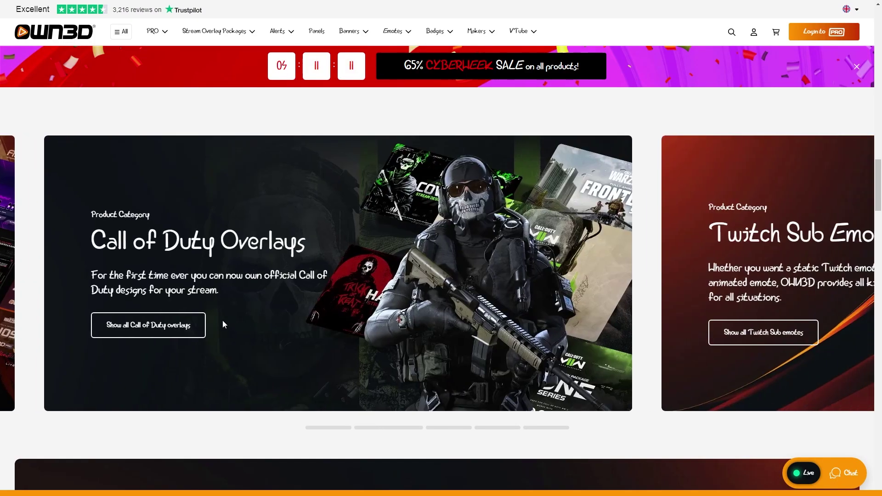
left_click(186, 329)
scroll(186, 330, "down", 3)
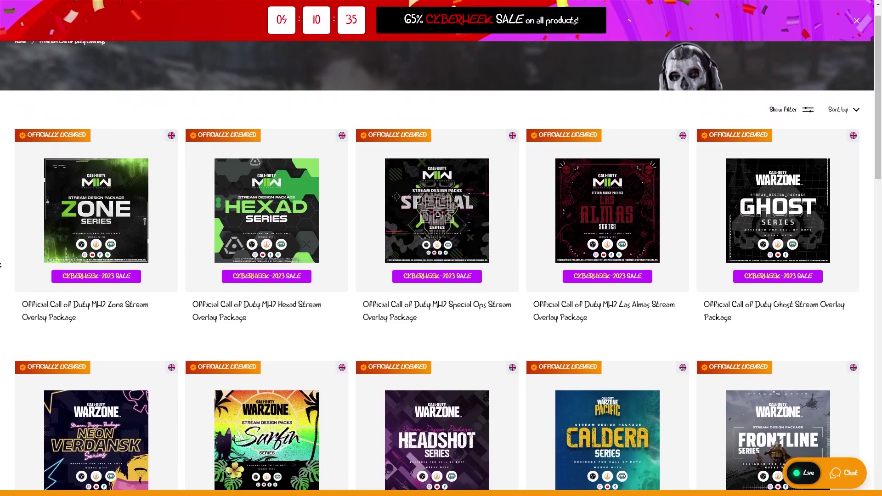
scroll(186, 330, "down", 2)
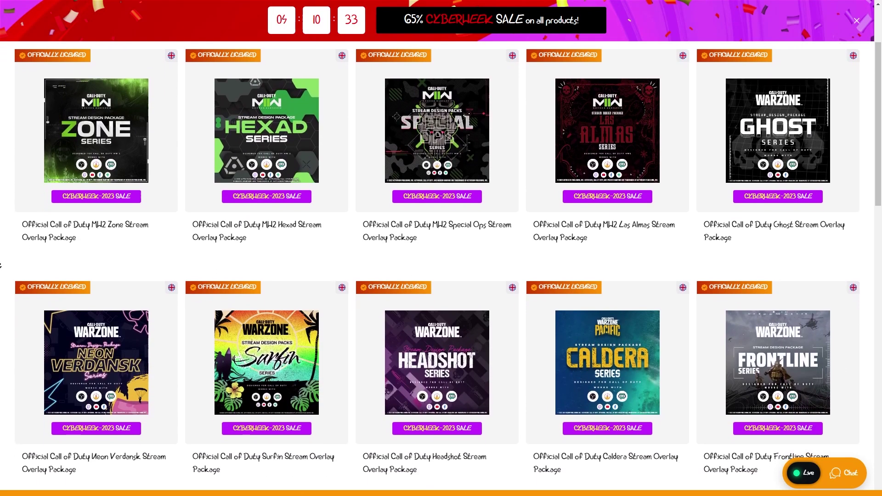
scroll(441, 248, "down", 2)
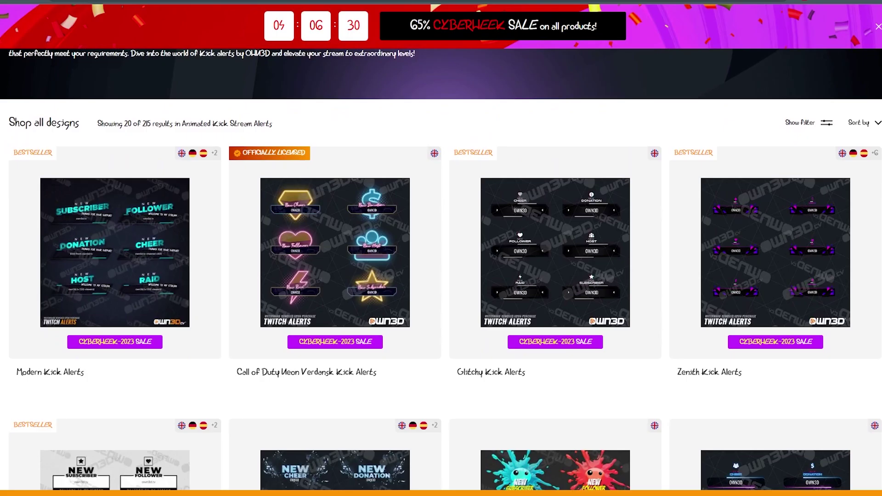
scroll(441, 276, "down", 4)
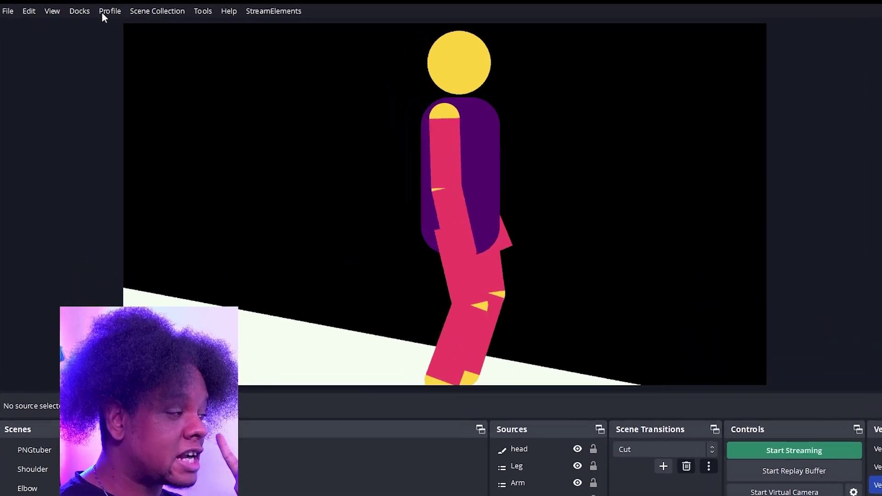
Step: In OBS, switch to the png profile and set the video color format to BGRA (8-bit)
left_click(88, 17)
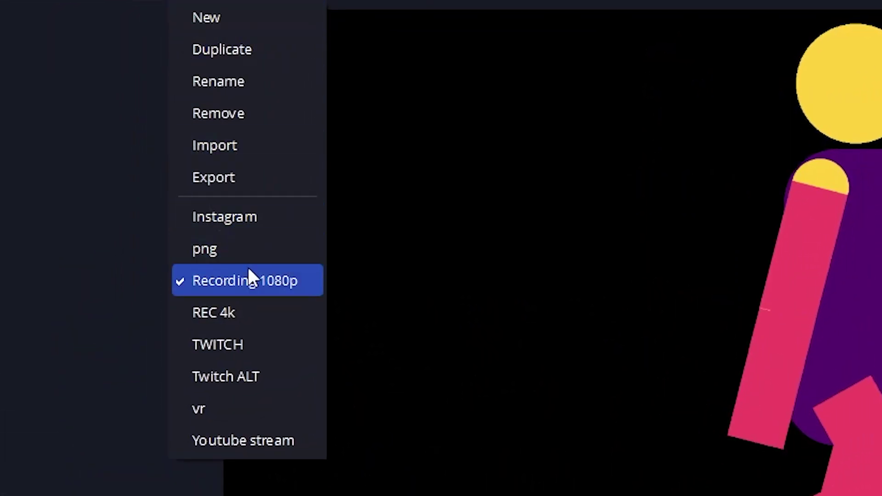
left_click(241, 253)
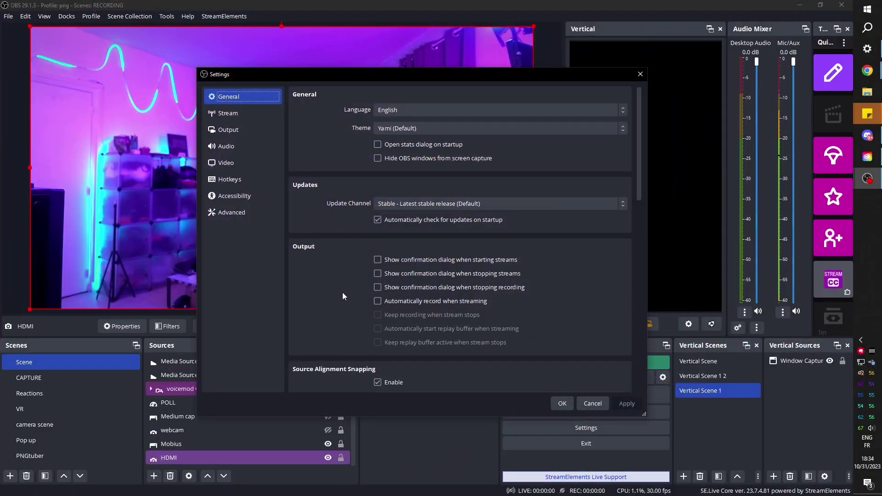
left_click(223, 207)
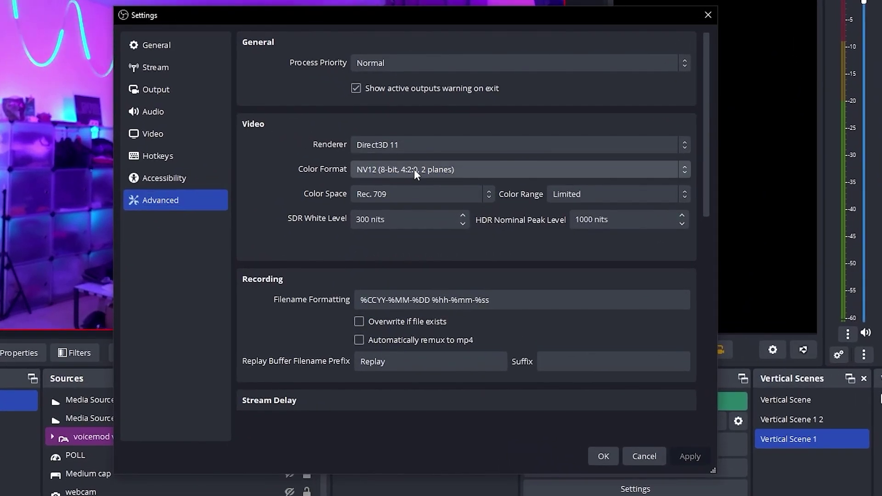
left_click(415, 169)
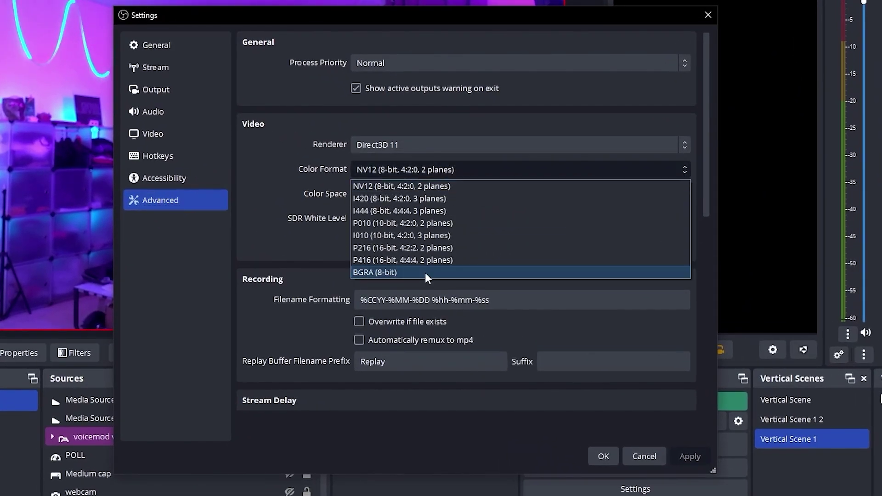
left_click(426, 272)
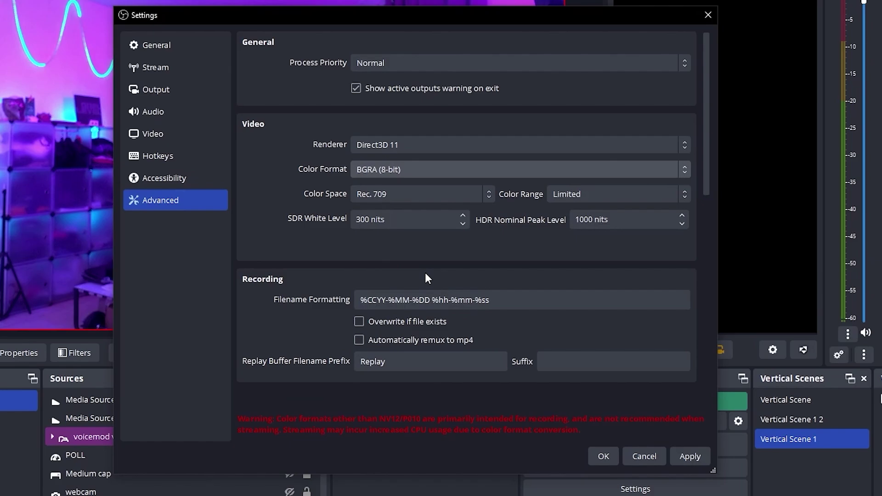
Step: Set the output mode to Advanced and the recording type to Custom Output (FFmpeg)
left_click(168, 92)
left_click(390, 45)
left_click(385, 71)
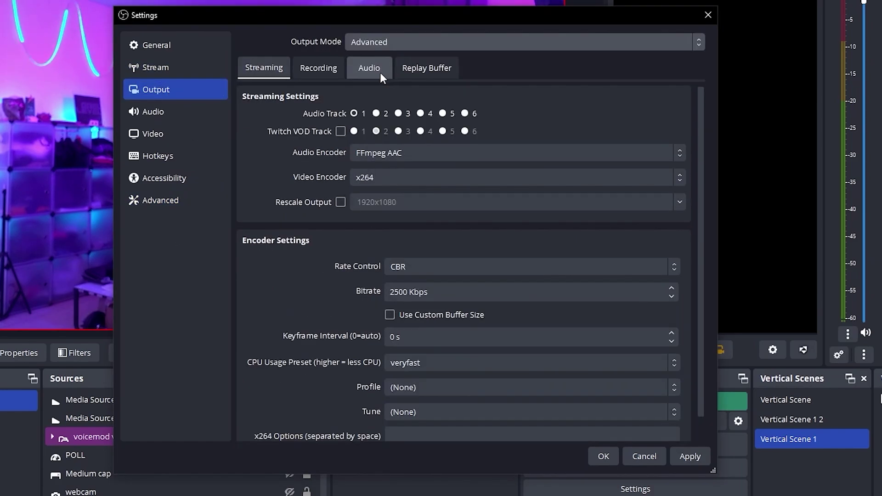
left_click(320, 67)
left_click(460, 95)
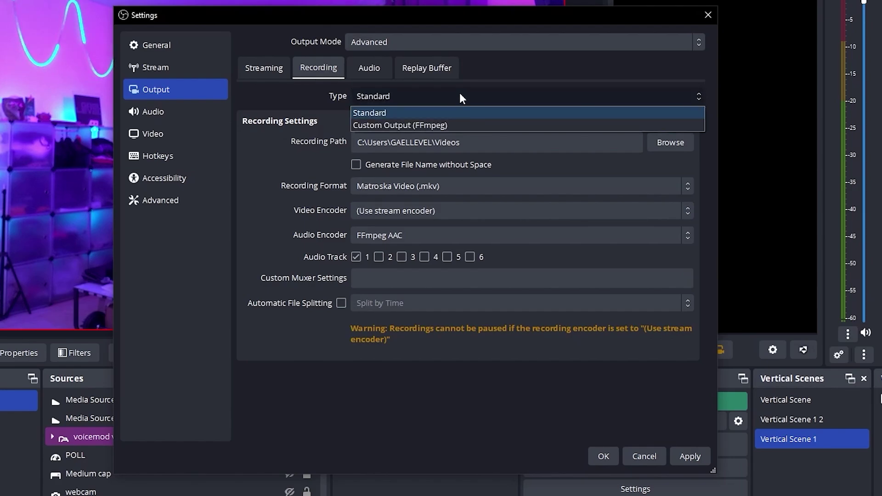
left_click(457, 126)
Step: Set the recording's container format to mov and its video encoder to png
left_click(462, 211)
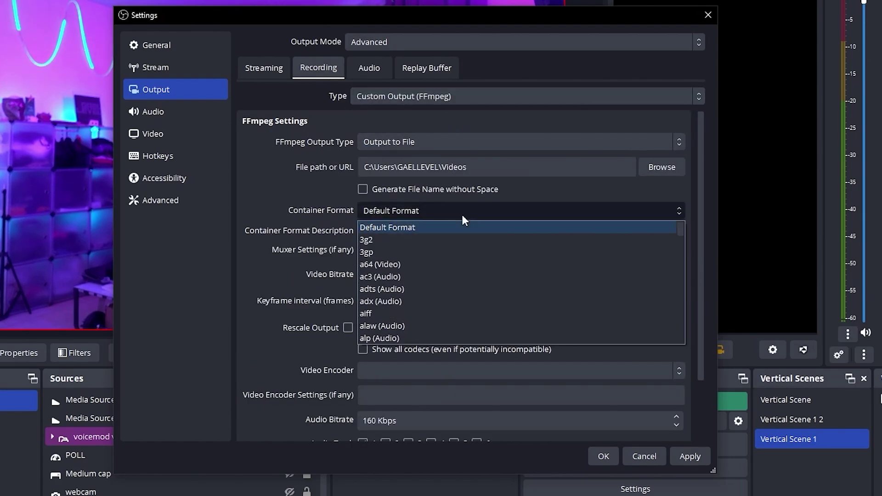
scroll(448, 257, "down", 15)
left_click(445, 265)
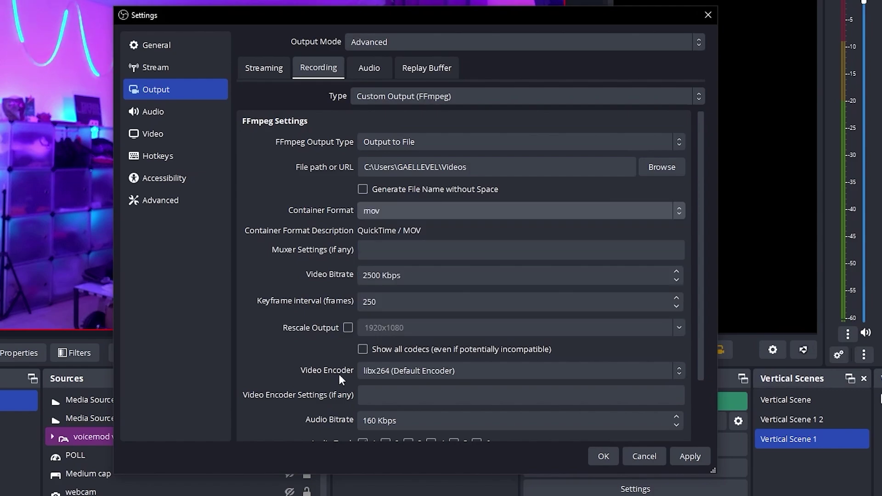
left_click(641, 373)
scroll(508, 414, "down", 5)
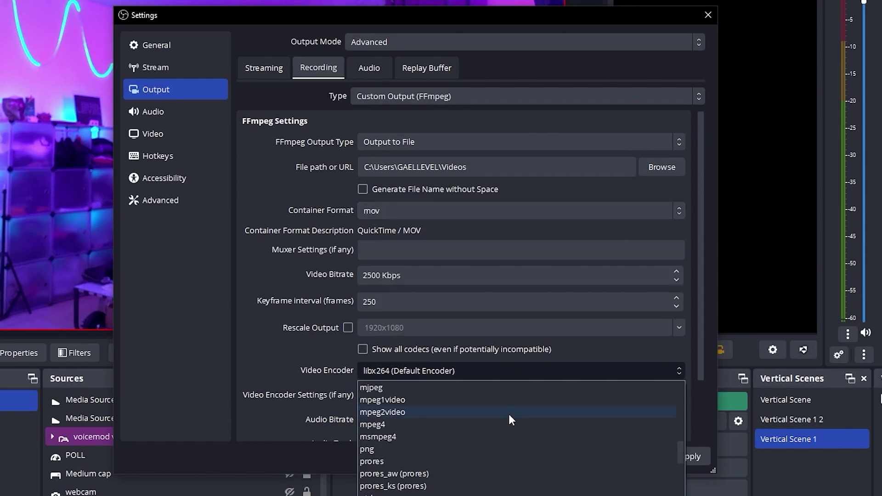
left_click(448, 448)
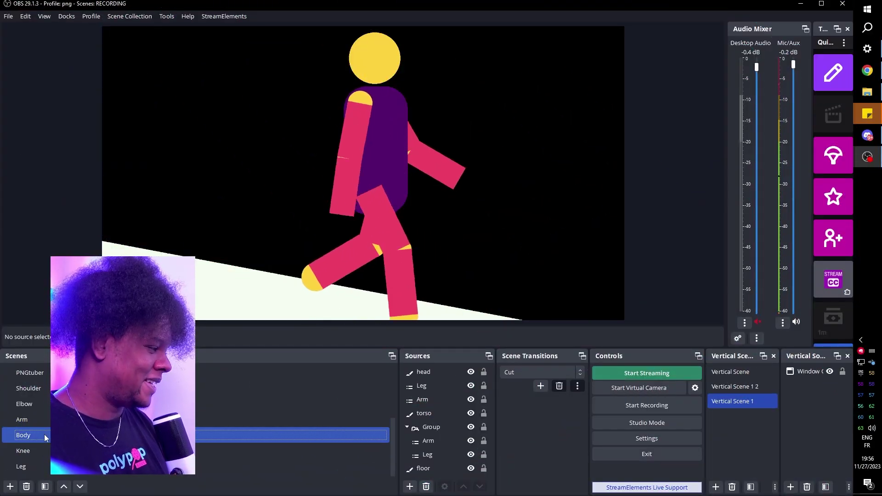
Step: Review the Arm, Knee, Leg and Body scenes to examine how the animated character is built
left_click(39, 423)
left_click(41, 448)
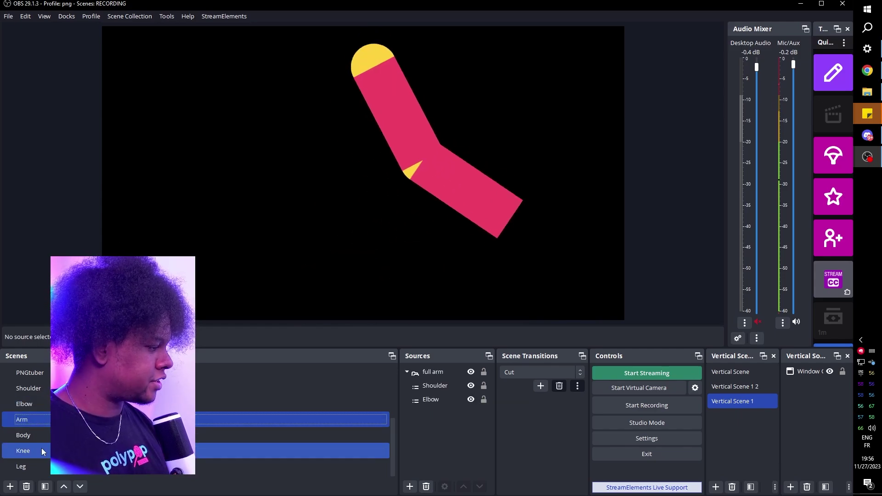
left_click(37, 464)
left_click(40, 433)
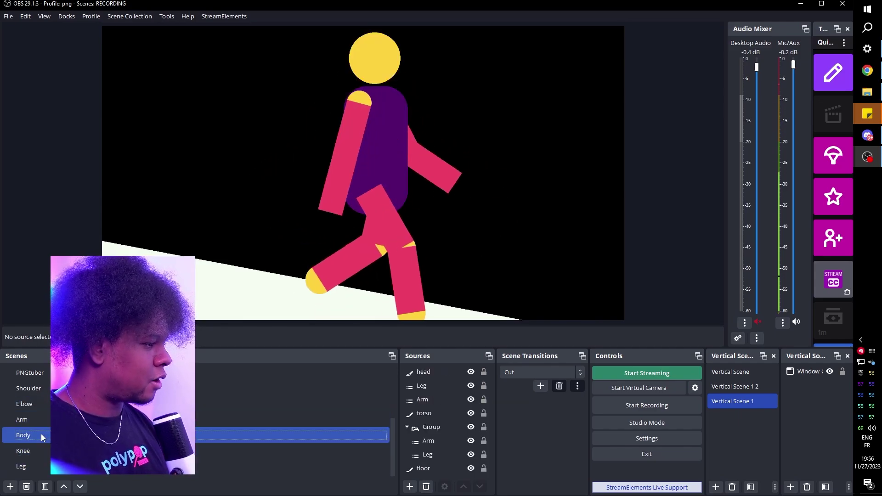
Step: Add a new scene named Stinger after PNGtuber and narrow the scene list to widen the source list
scroll(41, 434, "up", 2)
left_click(19, 466)
left_click(9, 486)
key("Return")
left_click_drag(398, 386, 256, 385)
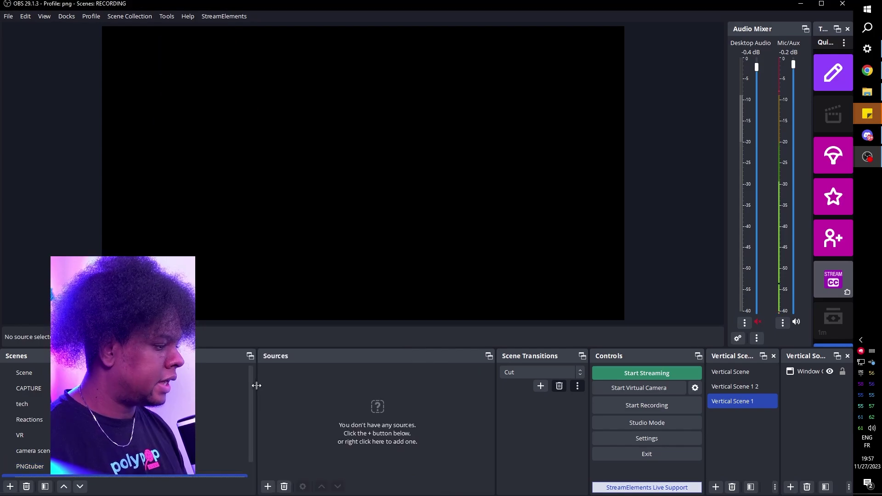
Step: Add a color source named dark to the Stinger scene with the color #0c0c0c
left_click(265, 486)
left_click(326, 218)
type("dark")
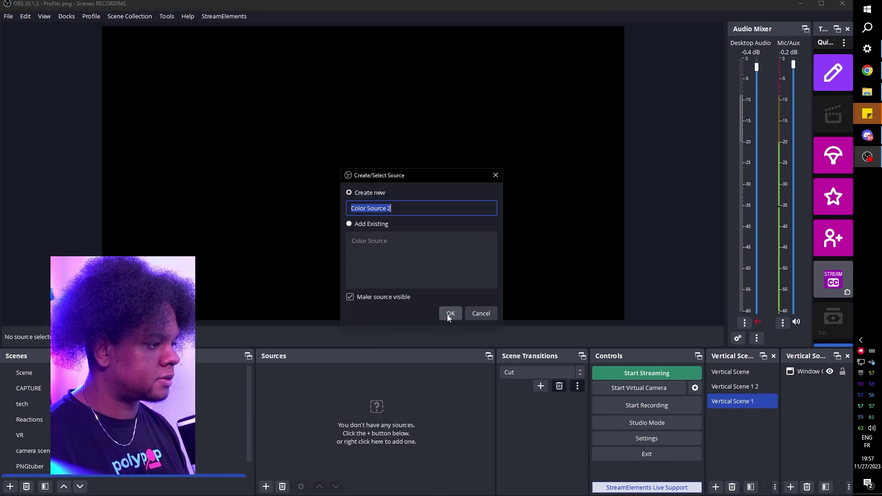
left_click(447, 314)
left_click(482, 262)
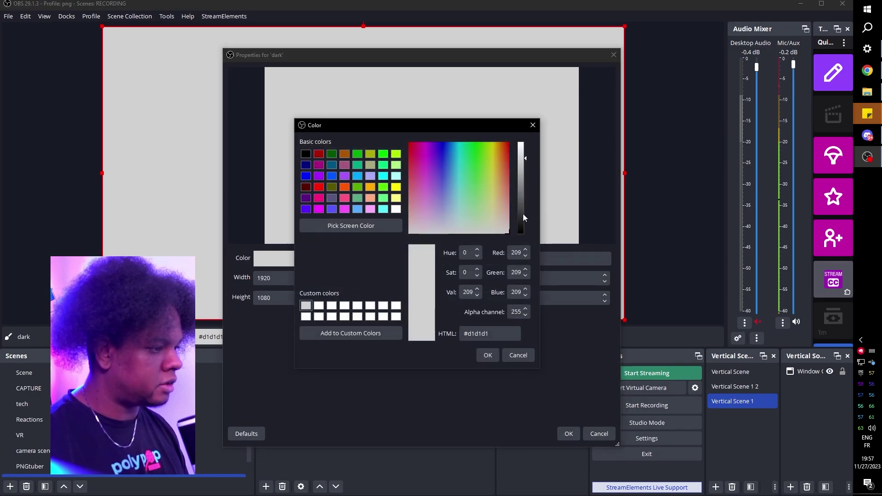
left_click(487, 357)
key("Return")
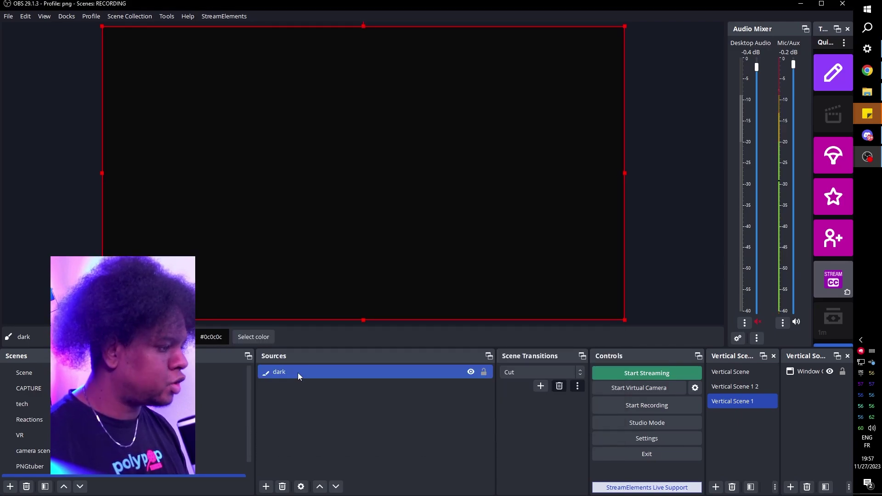
Step: Copy the dark color source and paste it into the same scene as an independent duplicate
right_click(298, 373)
left_click(331, 68)
right_click(331, 406)
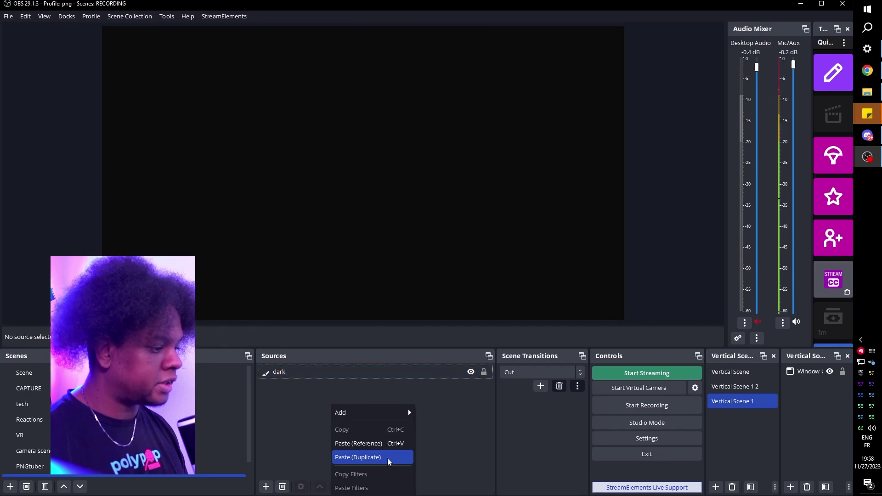
left_click(388, 456)
Step: Set the duplicated source's color to bright blue #009dff and rename it accent
left_click(253, 336)
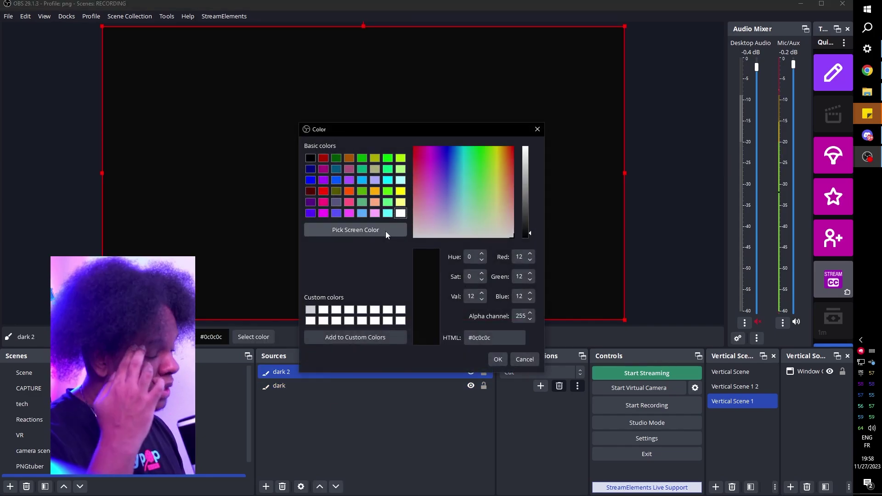
left_click(457, 148)
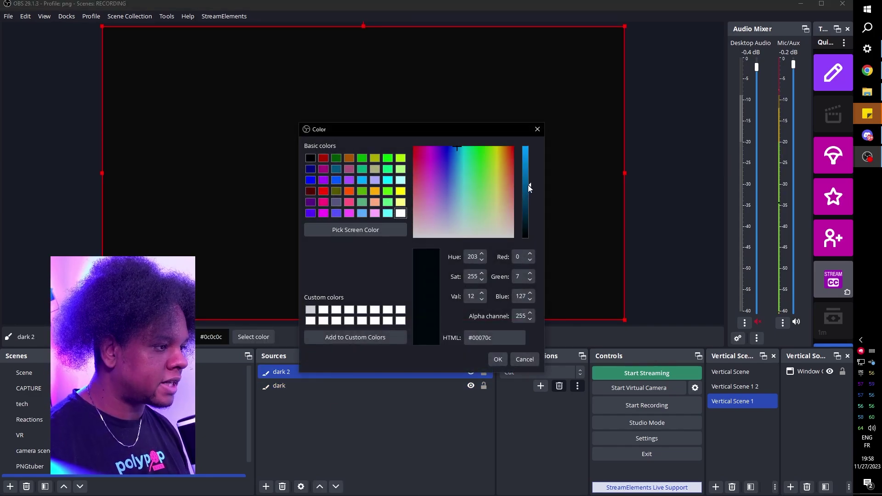
left_click_drag(527, 185, 528, 140)
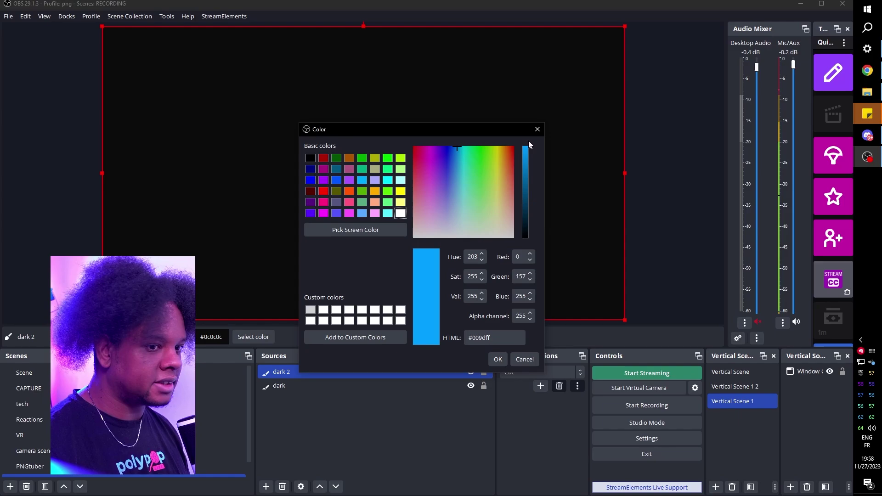
left_click(498, 359)
key("F2")
type("accent")
key("Return")
Step: Paste another duplicate of the dark source and set its color to #ffffff
right_click(290, 408)
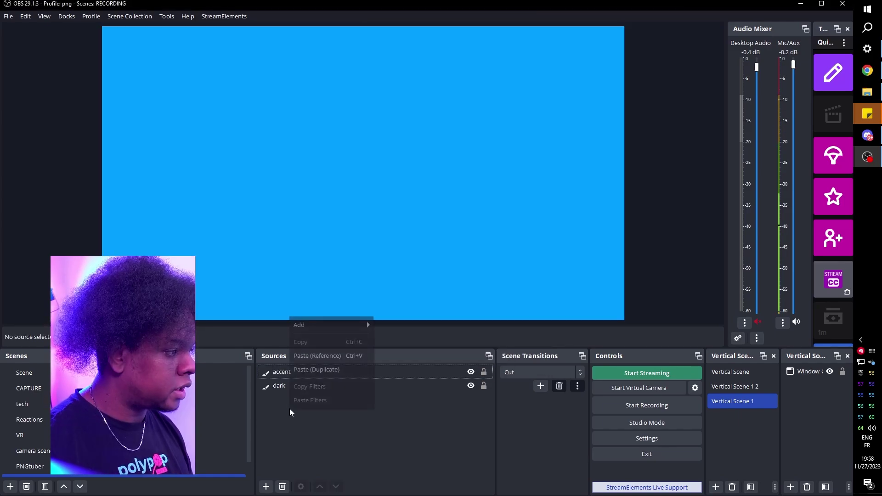
left_click(338, 370)
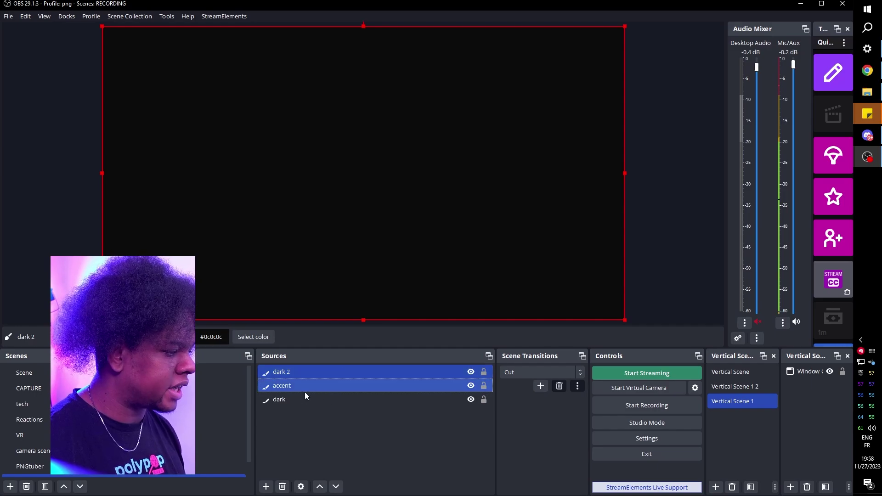
left_click(255, 337)
left_click(389, 223)
Step: Rename the newest color source to white and place it between accent and dark in the source order
left_click(335, 373)
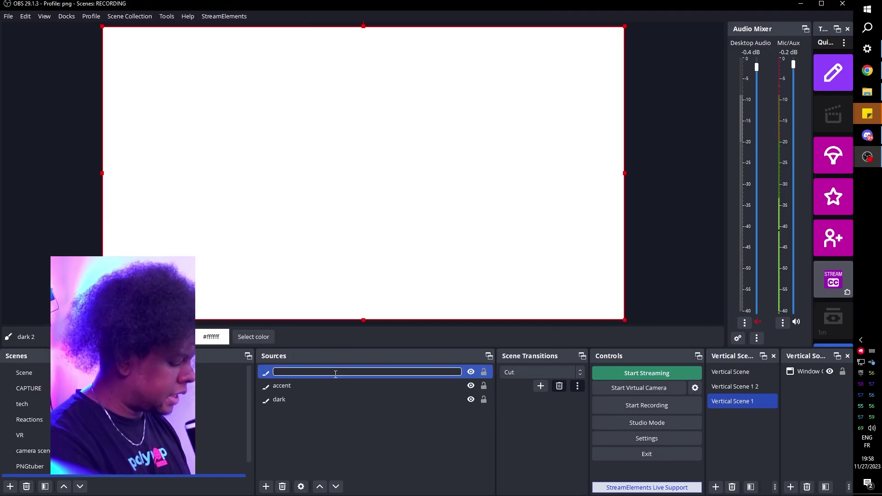
type("white")
key("Return")
left_click_drag(335, 374, 310, 401)
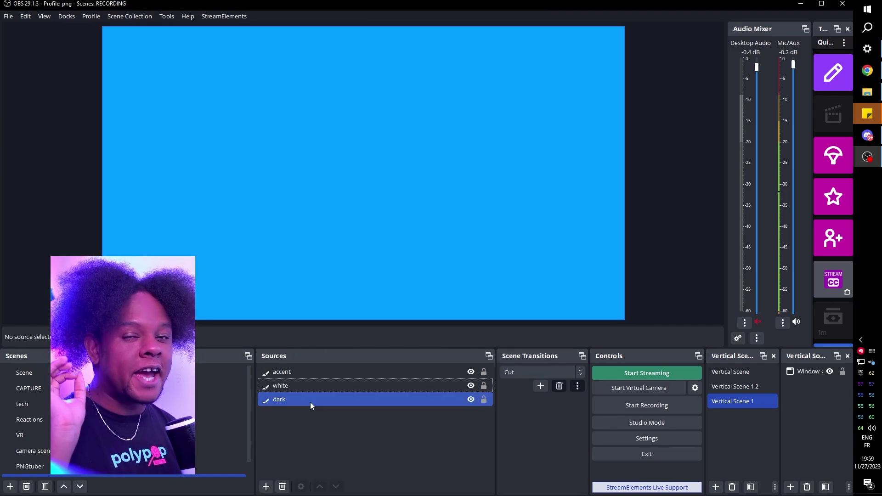
left_click(138, 475)
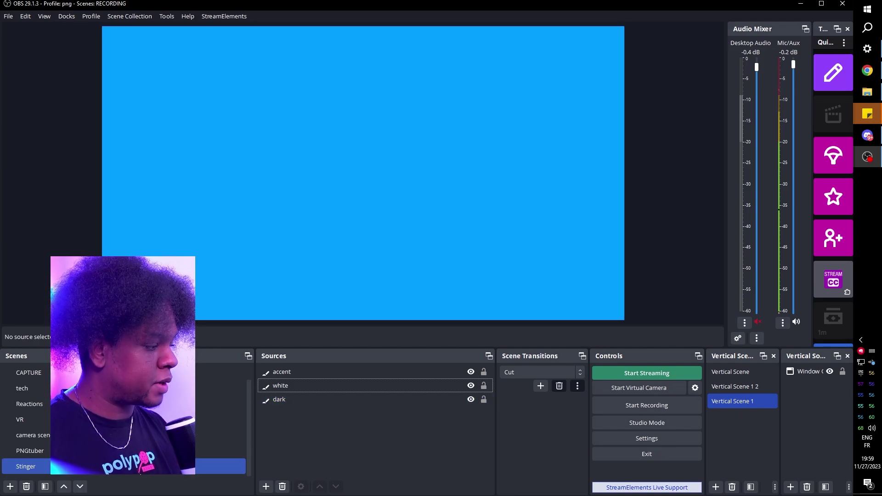
Step: Add a Move Source filter to the Stinger scene with dark as its source
right_click(138, 472)
left_click(193, 411)
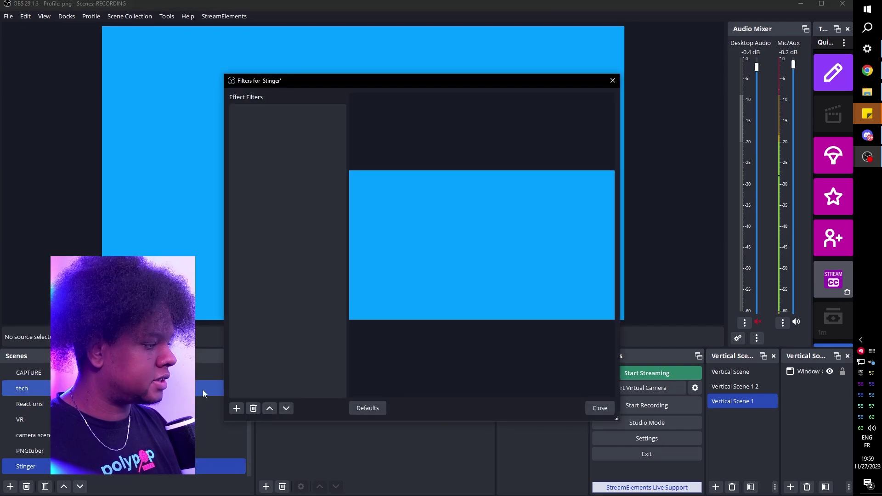
left_click(236, 407)
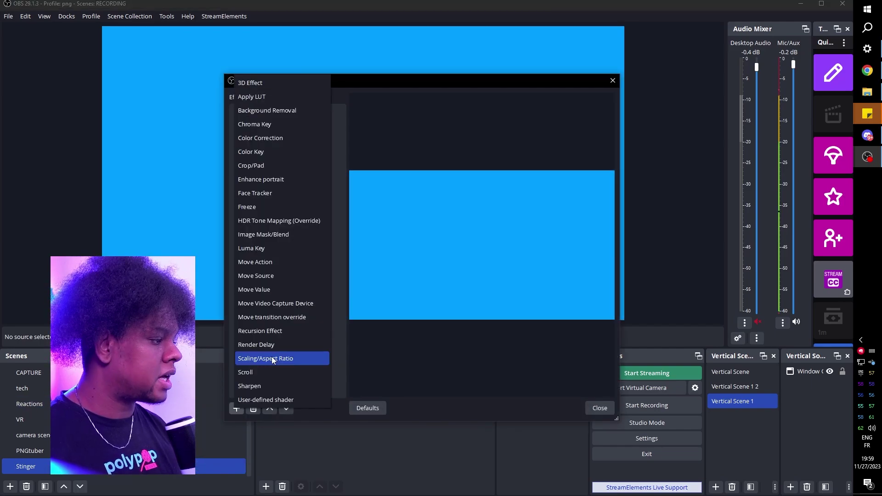
left_click(271, 275)
left_click(547, 206)
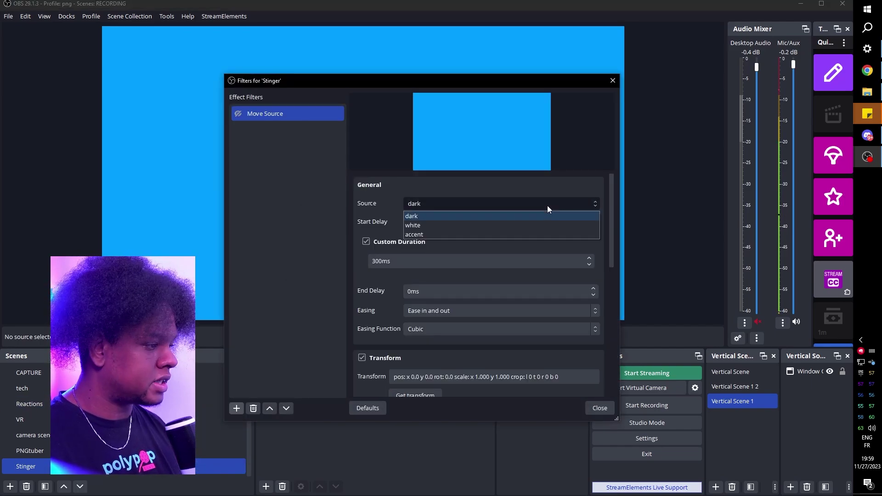
left_click(547, 205)
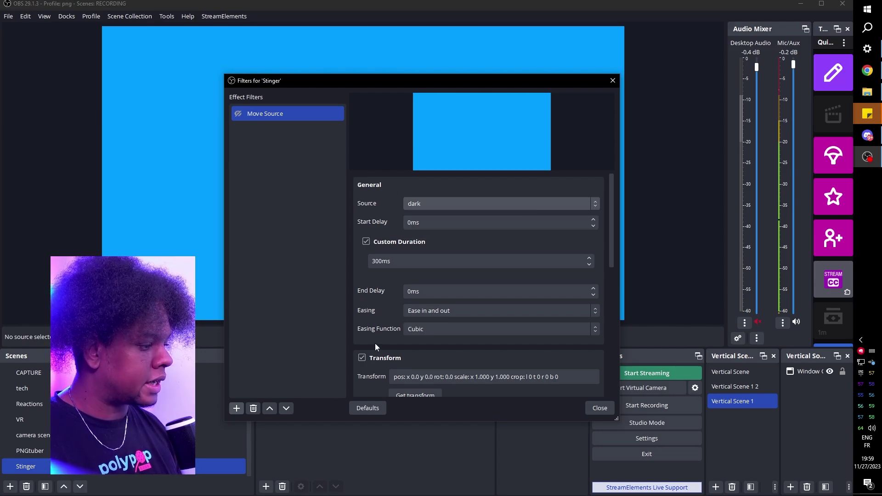
scroll(381, 349, "down", 2)
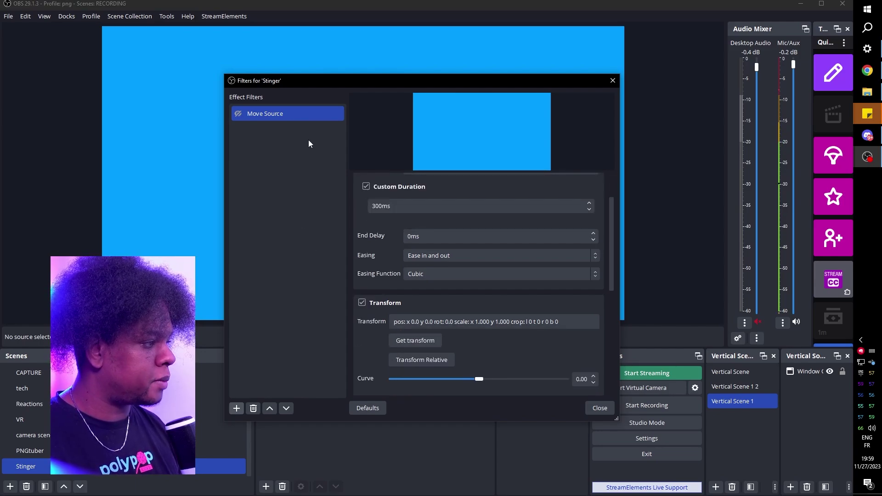
Step: Duplicate the Move Source filter twice and assign one copy to the white source and the other to accent
key("ctrl+v")
scroll(371, 310, "down", 2)
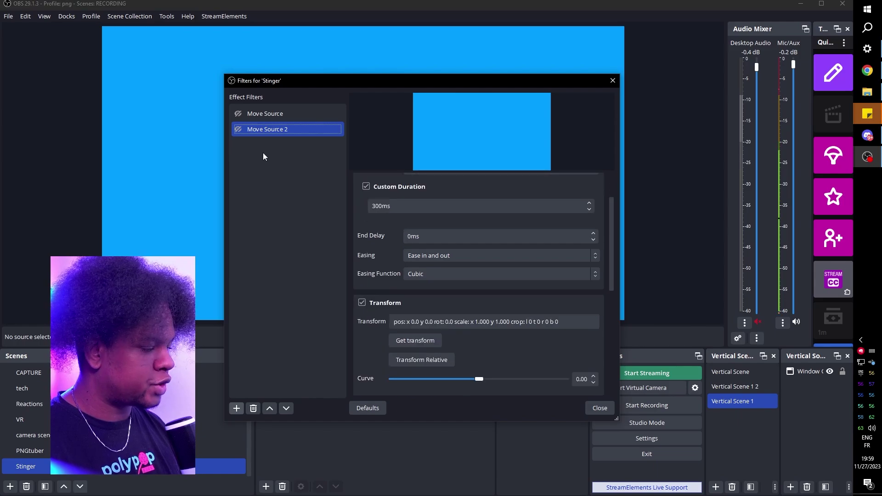
right_click(278, 132)
left_click(294, 154)
key("Return")
left_click(426, 204)
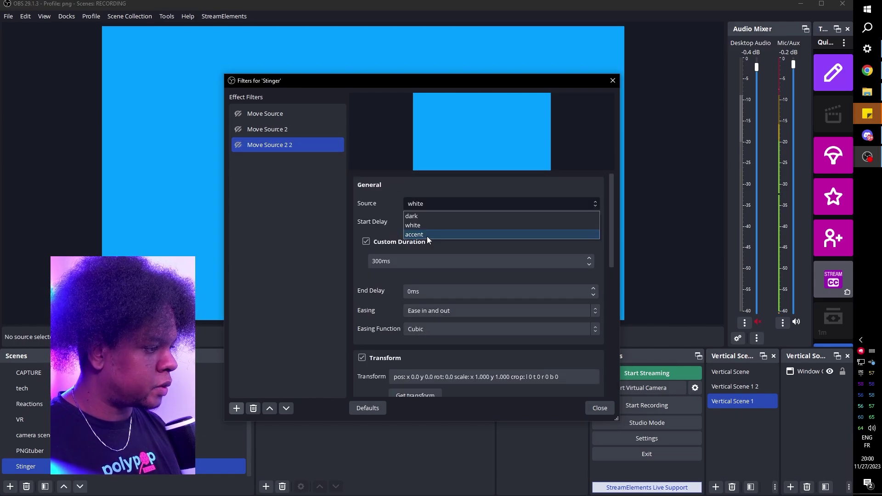
left_click(426, 235)
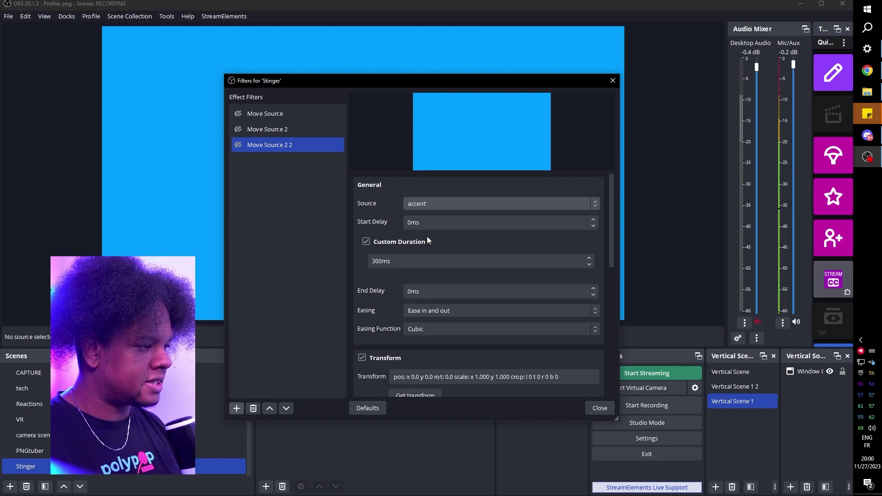
Step: Rename the filters dark 2, white 2 and accent 2, and duplicate them as dark 1, white 1 and accent 1
left_click(275, 131)
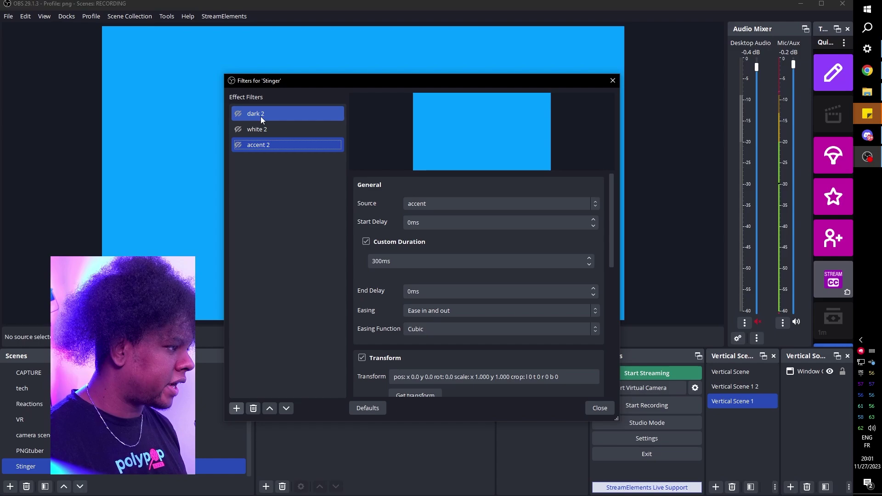
right_click(261, 117)
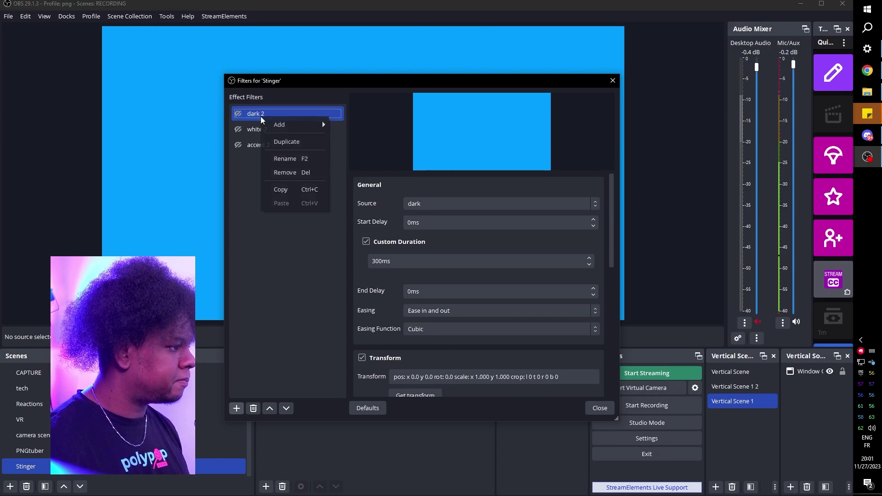
left_click(286, 145)
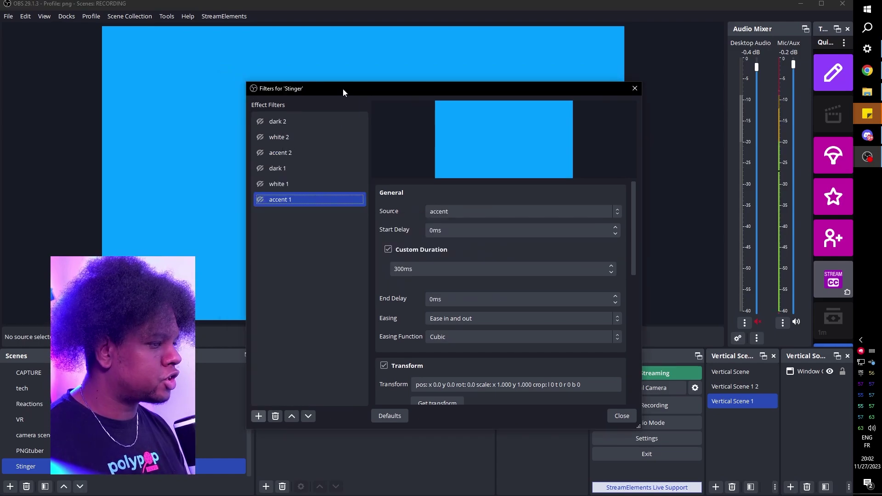
Step: Move the accent source completely off the canvas past its left edge, keeping it vertically aligned
left_click_drag(343, 89, 523, 72)
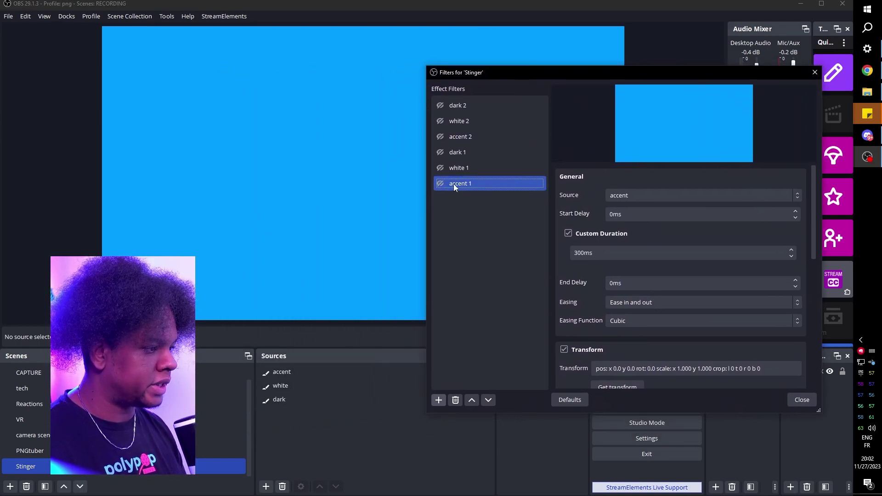
left_click(319, 179)
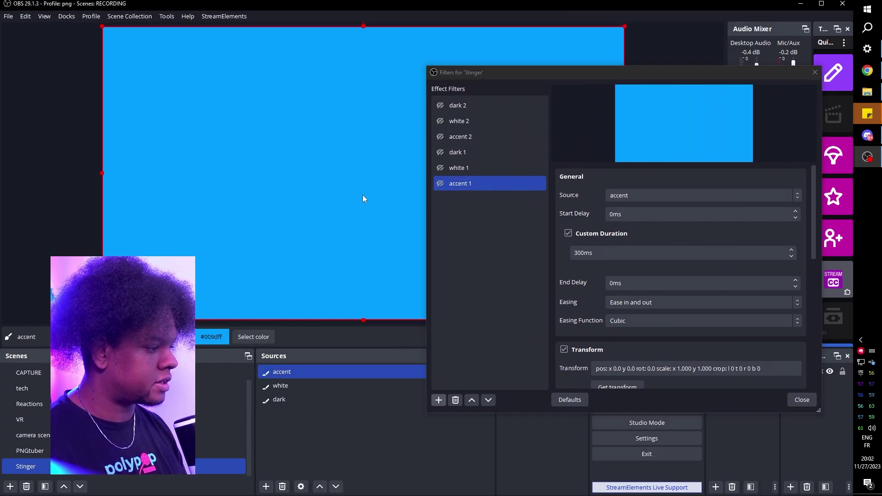
left_click_drag(390, 188, 118, 188)
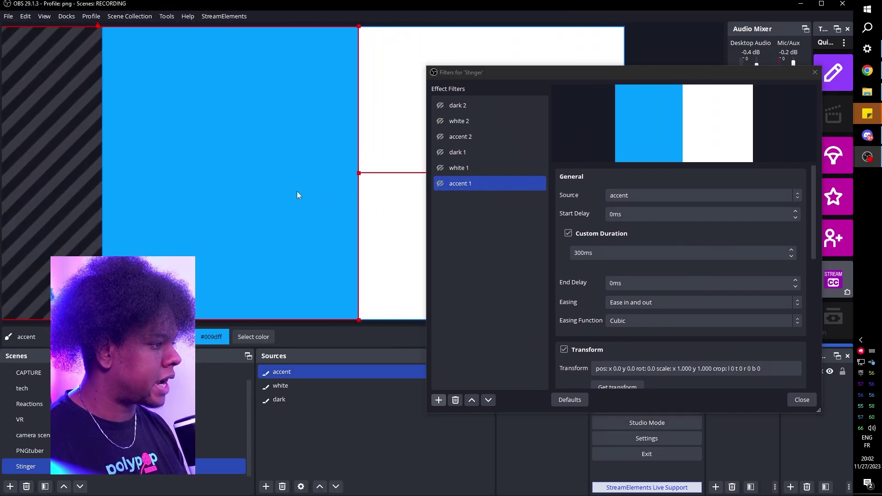
left_click_drag(298, 195, 53, 189)
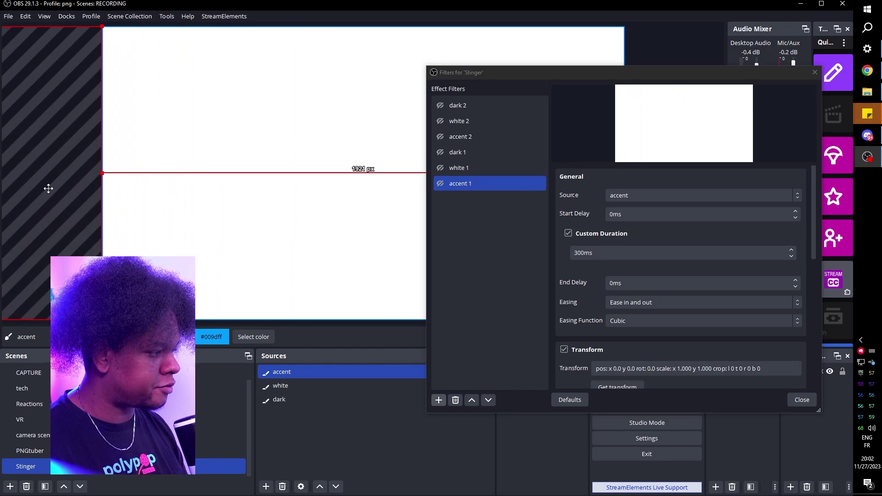
Step: Move white and dark off-canvas left too, and store the off-canvas transforms in the accent 1, white 1 and dark 1 filters
scroll(564, 283, "down", 2)
left_click(462, 171)
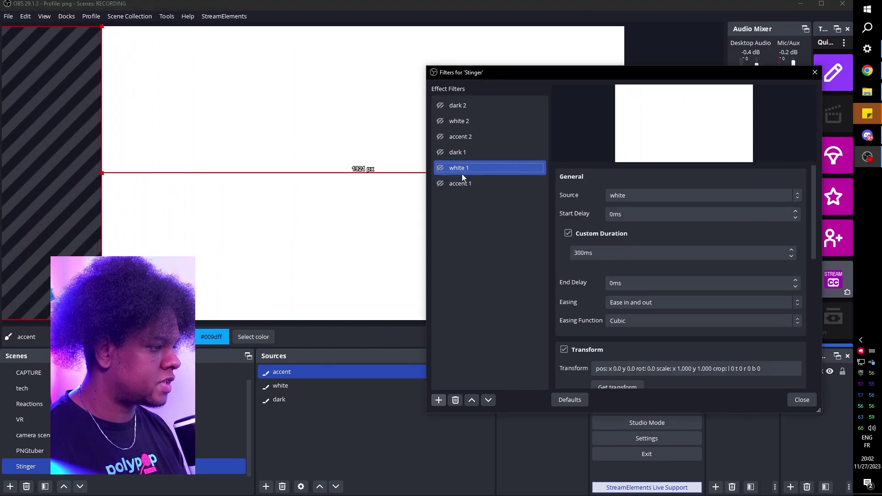
left_click(458, 152)
scroll(565, 266, "down", 1)
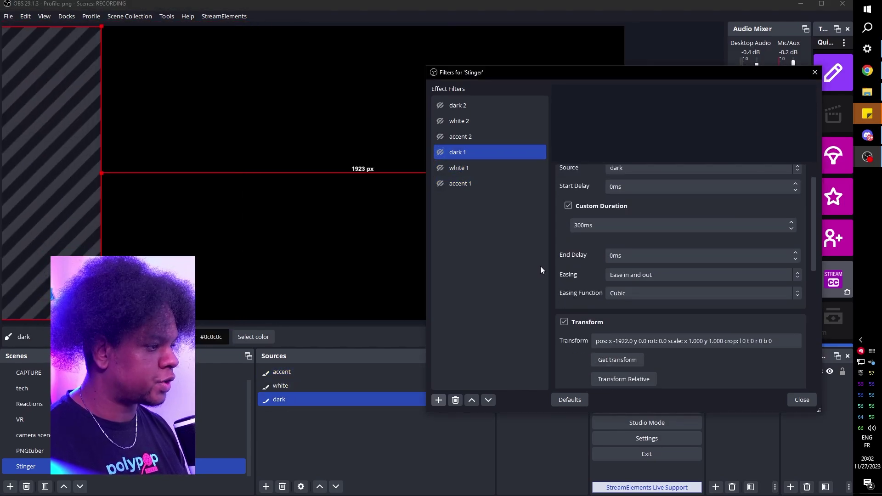
Step: Preview the source moves by triggering the dark 2, white 2, accent 2 and dark 1 filters
left_click(441, 106)
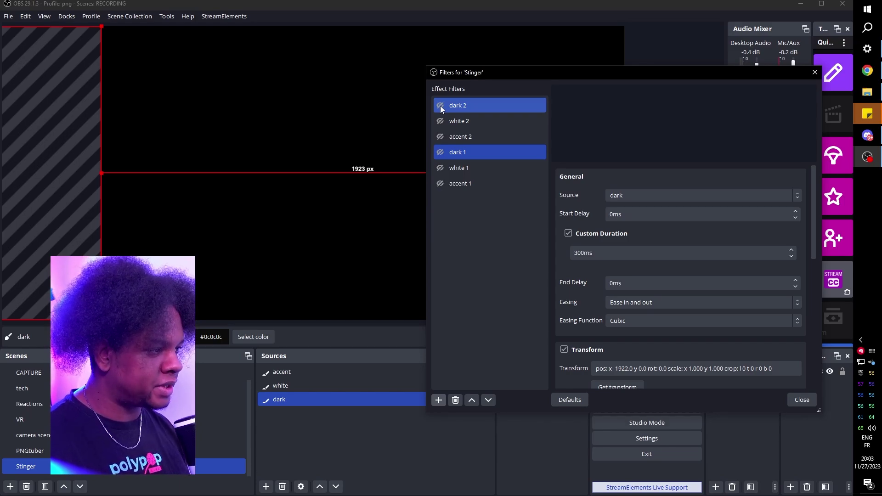
left_click(440, 121)
left_click(439, 136)
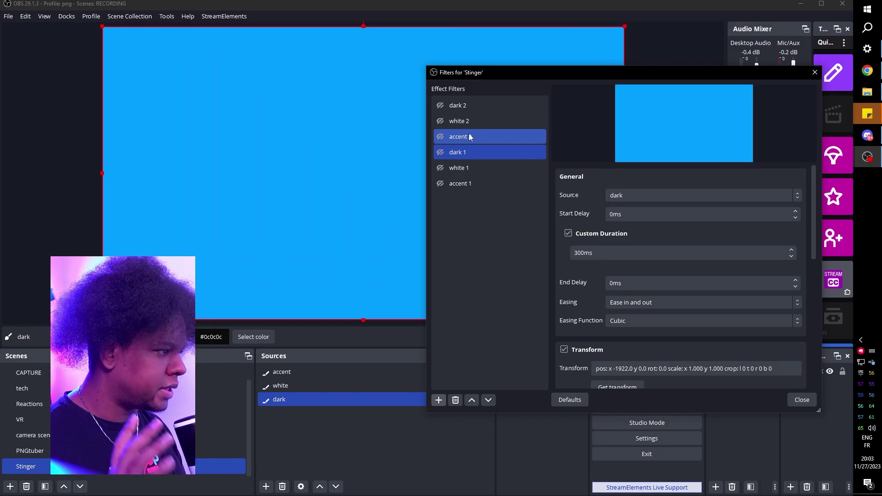
left_click(441, 156)
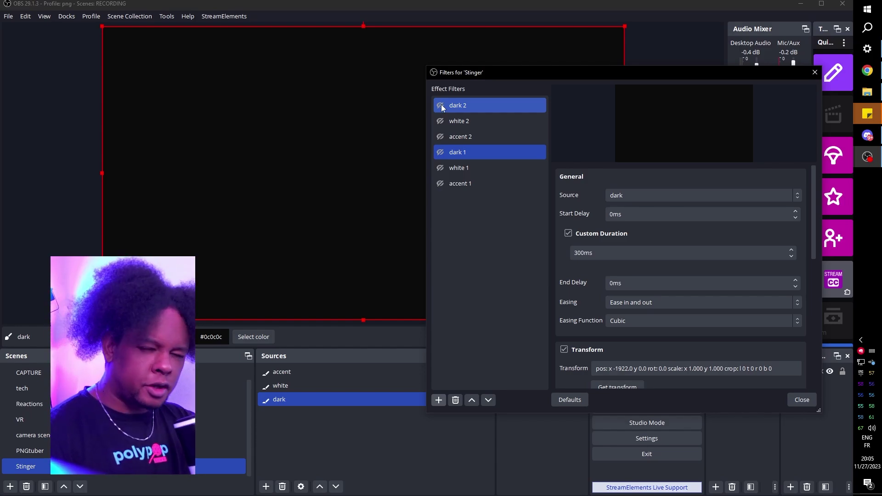
left_click(441, 104)
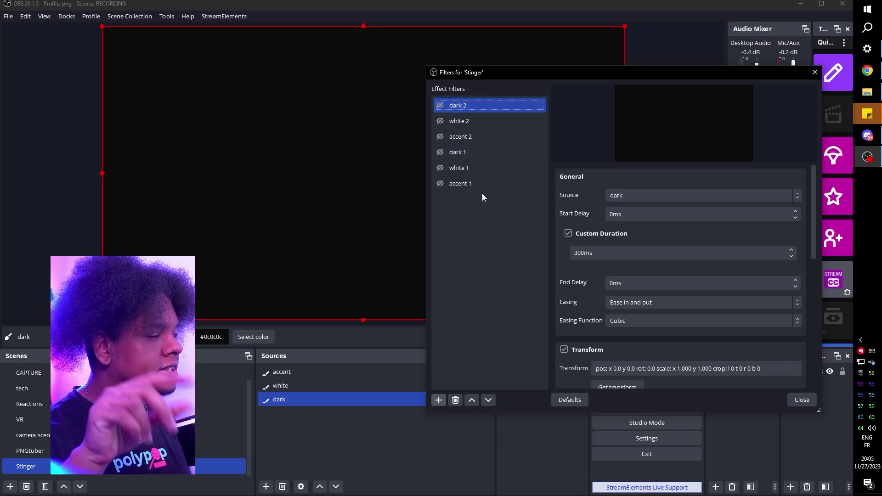
Step: Place the white source below dark, and reorder each filter set as white, accent, dark, with the 2 set first
left_click_drag(280, 385, 279, 408)
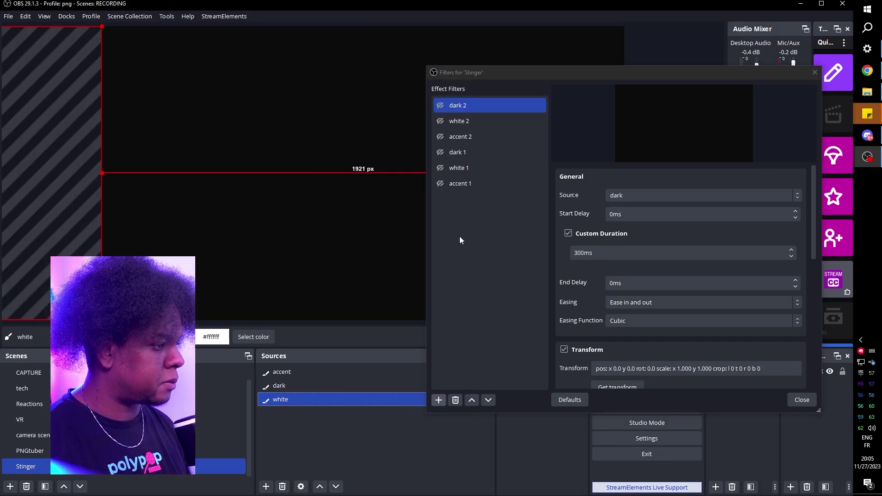
left_click(459, 121)
left_click(472, 400)
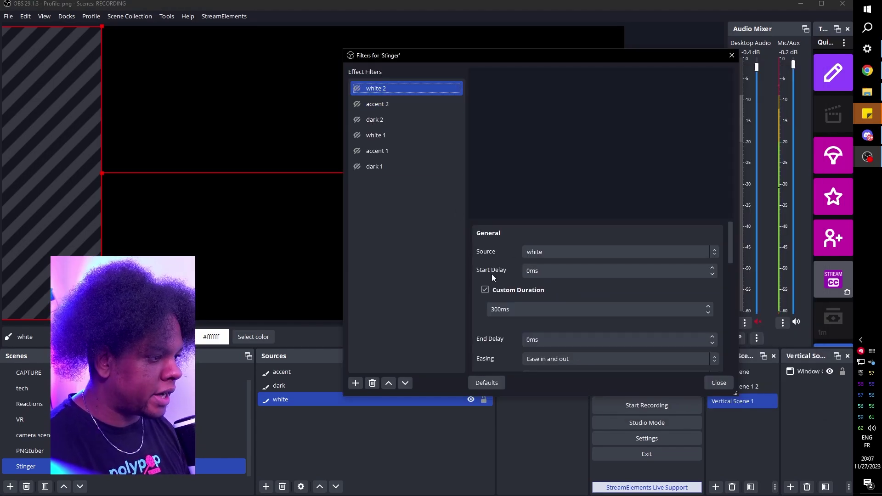
Step: Set the white 2 filter's simultaneous move to accent 2
scroll(471, 251, "down", 10)
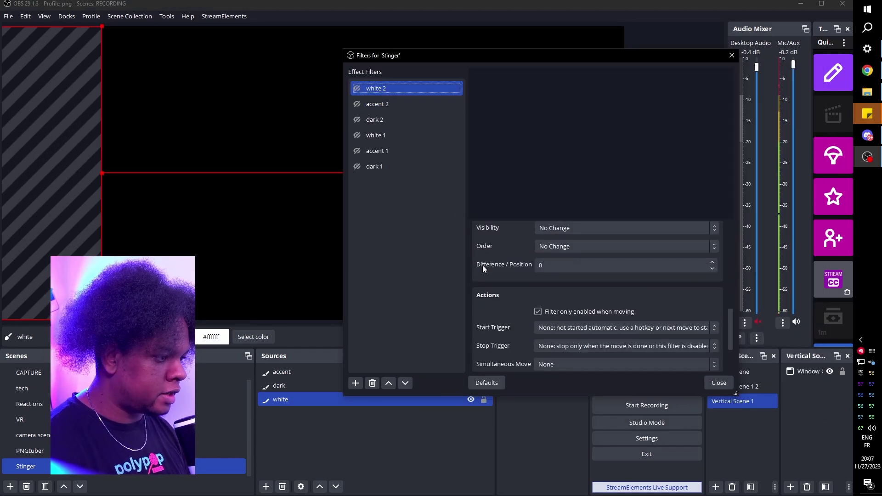
scroll(474, 265, "up", 1)
scroll(474, 266, "down", 4)
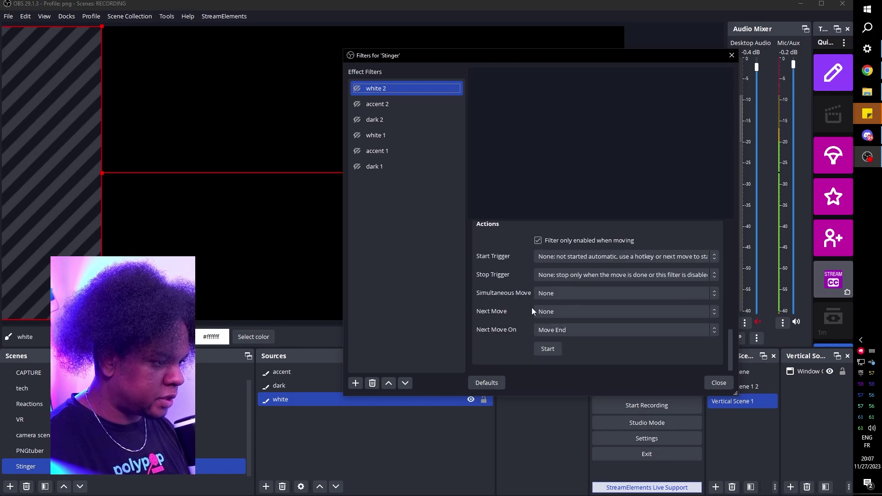
left_click(552, 297)
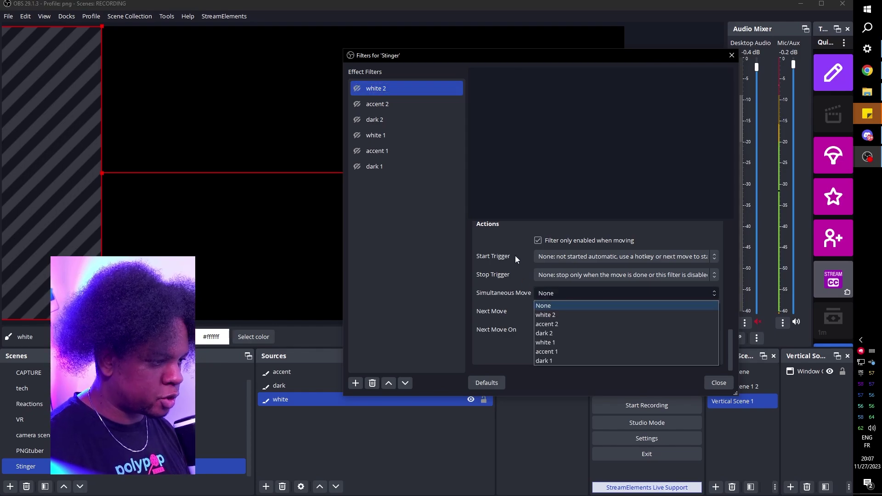
left_click(572, 325)
scroll(469, 339, "down", 1)
left_click(374, 119)
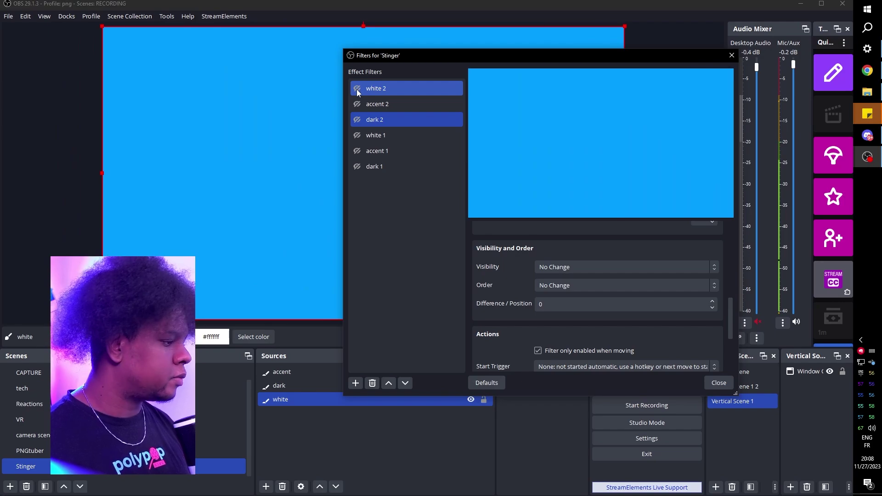
Step: Set the start delay to 50 ms on the accent 2 filter and 100 ms on dark 2
left_click(385, 109)
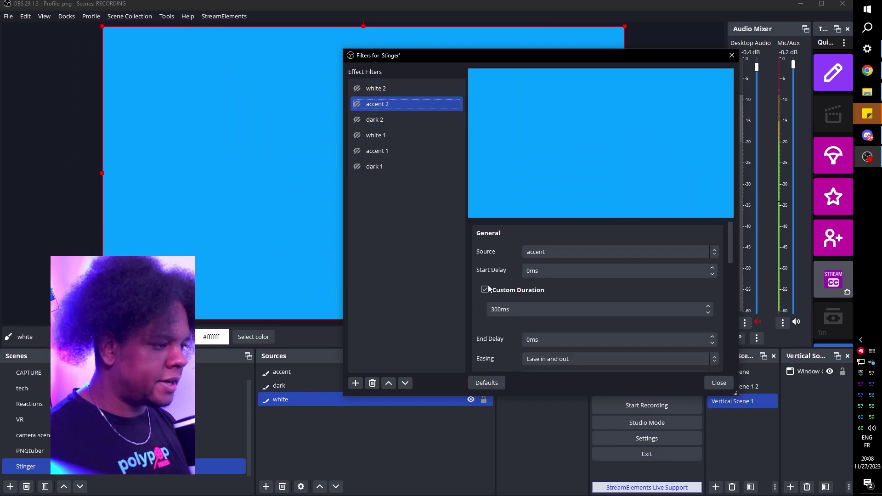
left_click(526, 271)
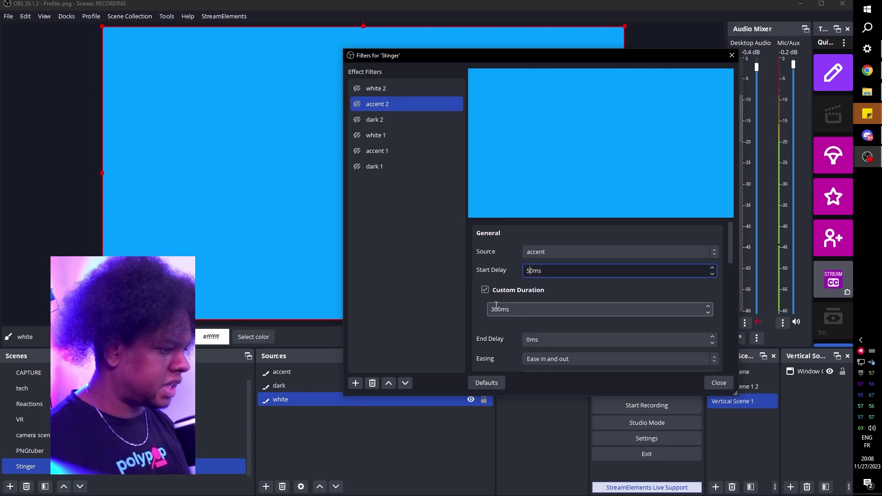
left_click(404, 119)
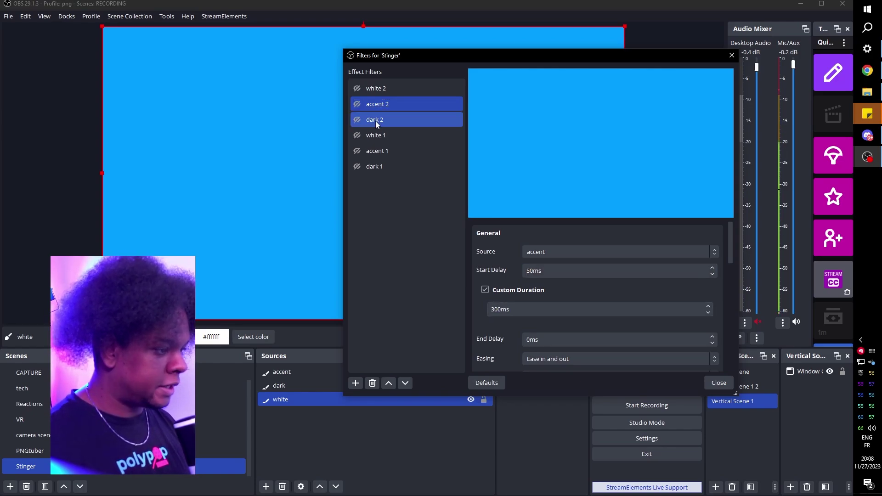
left_click(527, 271)
type("10")
Step: Trigger the accent 1 filter to preview its off-canvas move
left_click(356, 152)
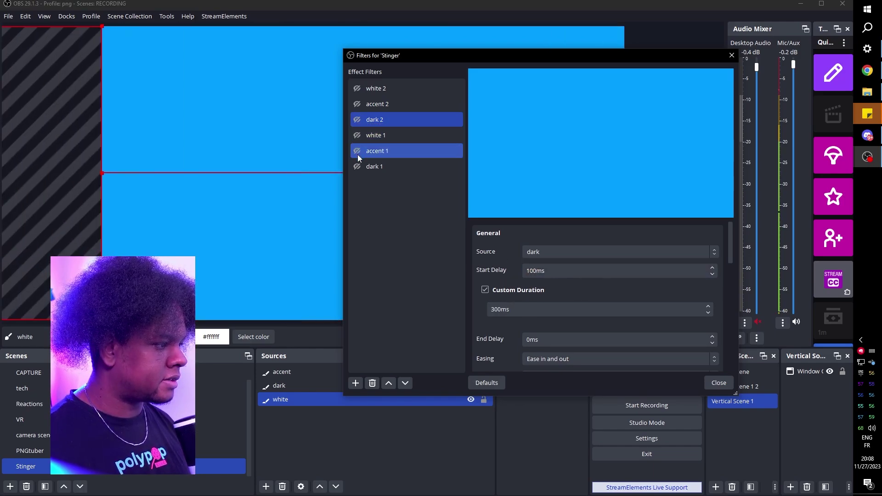
left_click(358, 155)
left_click(357, 150)
Step: Move the filters window clear of the preview and place the dark source above accent in the source order
left_click_drag(391, 55, 372, 347)
left_click(340, 380)
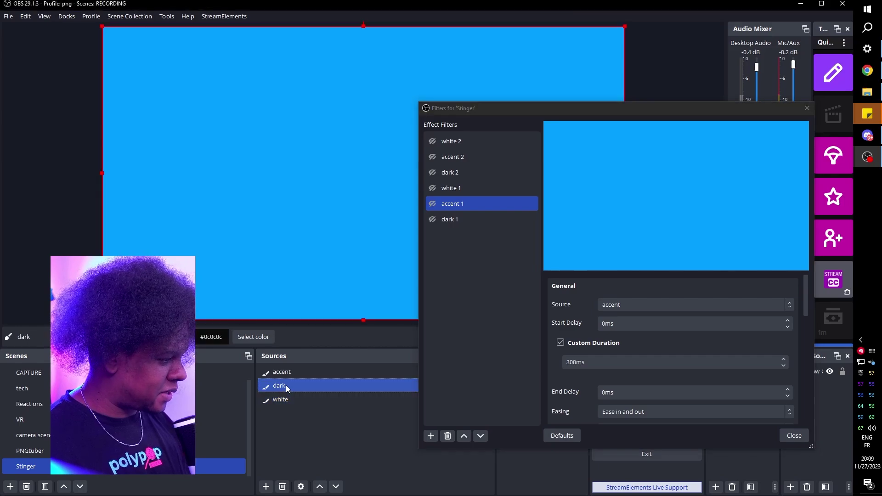
left_click_drag(285, 384, 288, 374)
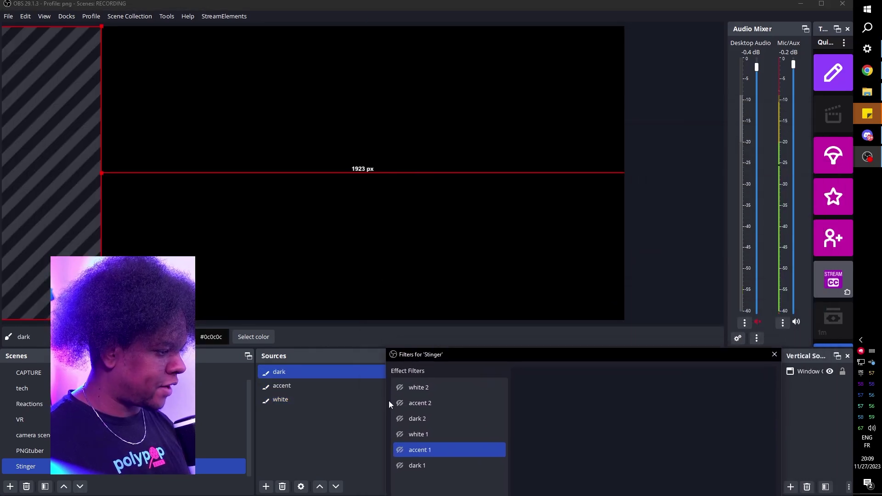
Step: Trigger the white 2 filter to preview the staggered entrance of all three color layers
left_click(399, 388)
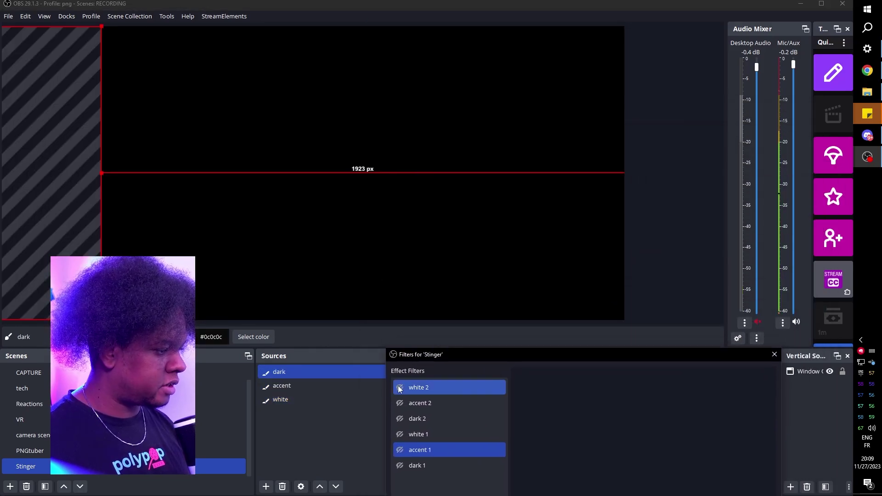
left_click(399, 389)
left_click(399, 388)
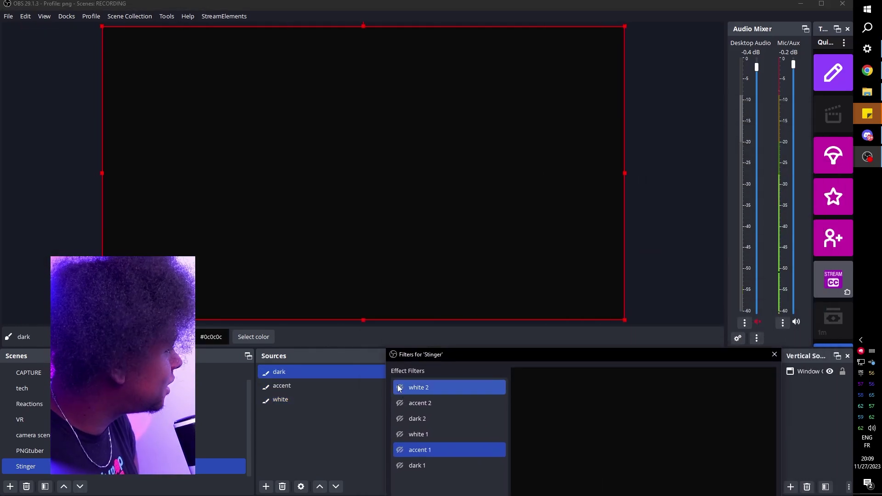
Step: Set the custom duration of the white 2, accent 2 and dark 2 filters to 600 ms and trigger white 2 to preview the entrance
left_click_drag(437, 354, 379, 94)
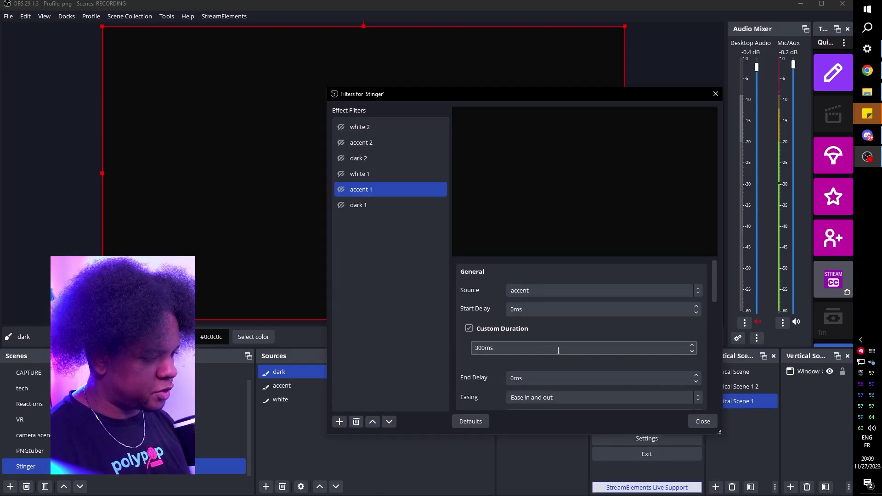
left_click(367, 128)
left_click(476, 348)
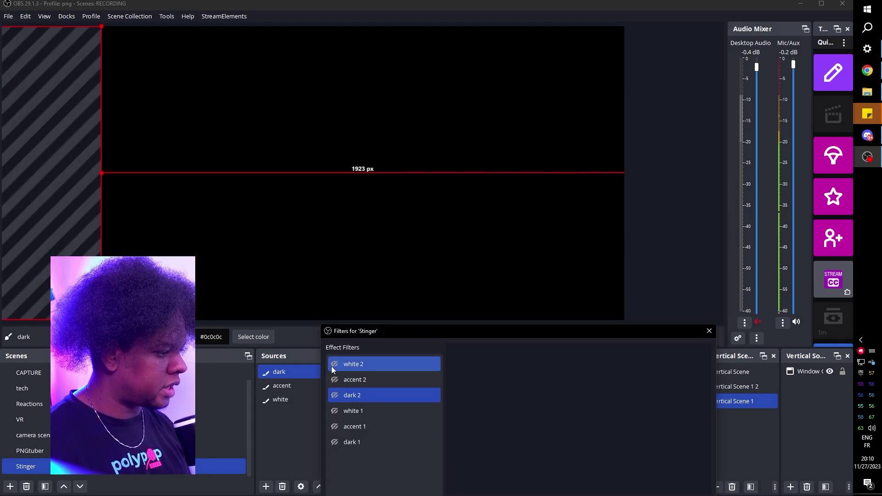
left_click(334, 365)
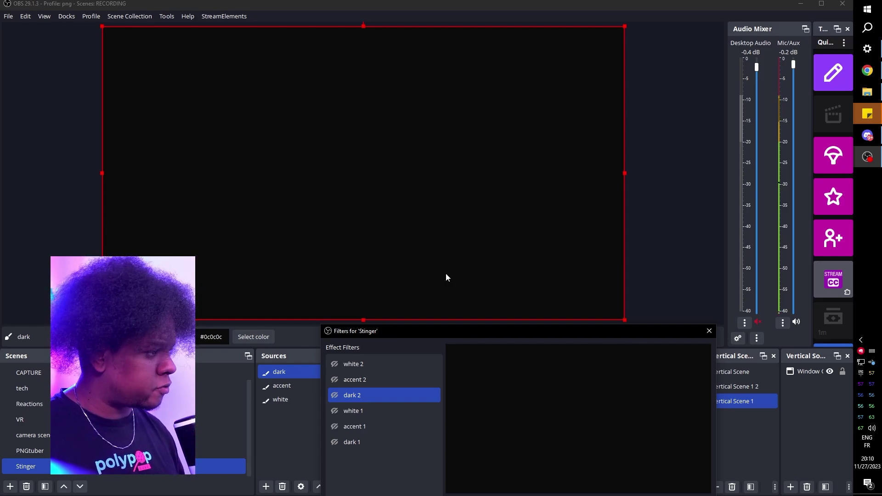
Step: Duplicate the white 2, accent 2 and dark 2 filters, naming the copies white 3, accent 3 and dark 3
left_click_drag(407, 332, 428, 86)
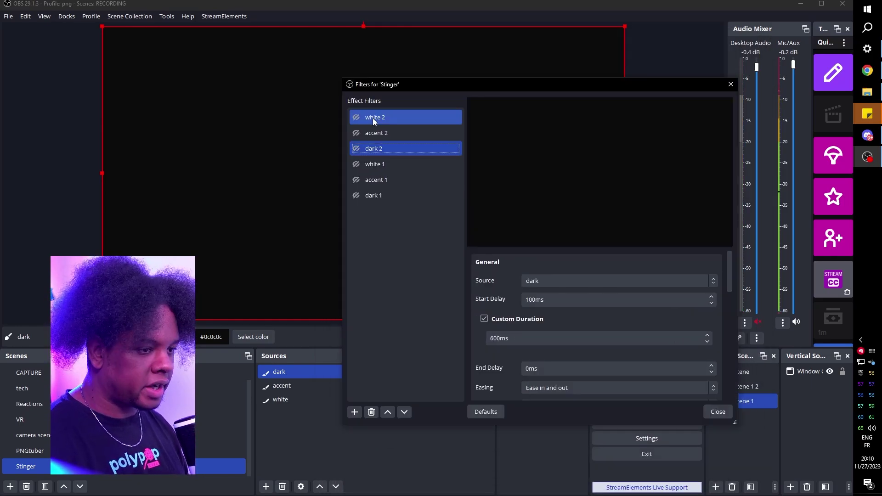
left_click(373, 118)
key("ctrl+d")
type("white 3")
key("Return")
key("Down")
key("ctrl+d")
type("accent 3")
key("Return")
key("Down")
key("ctrl+d")
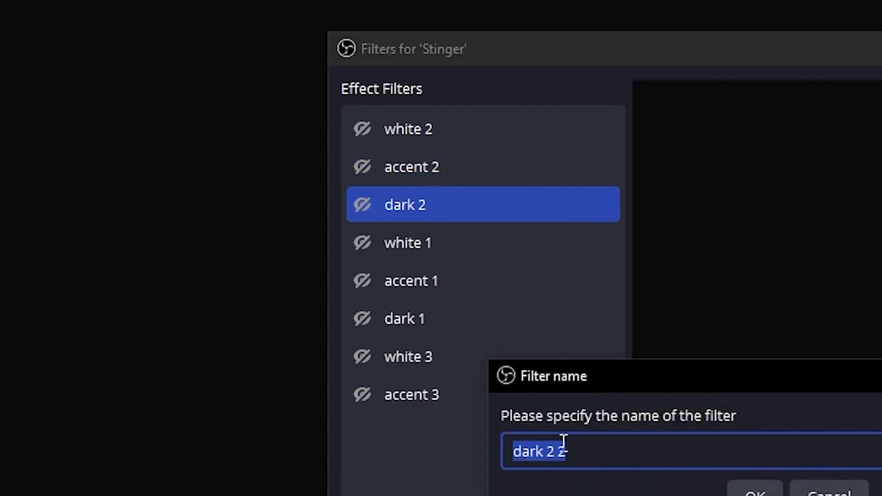
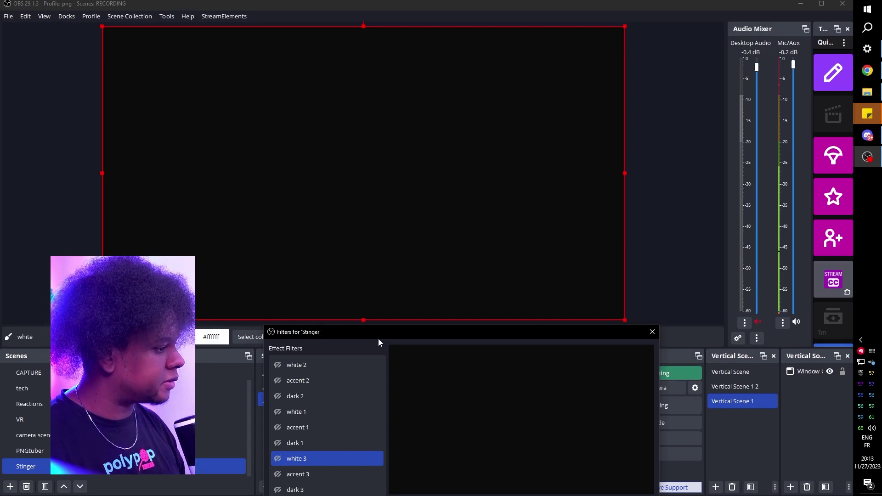
Step: Set the end delay of the dark 2 filter to 600 ms
left_click(285, 230)
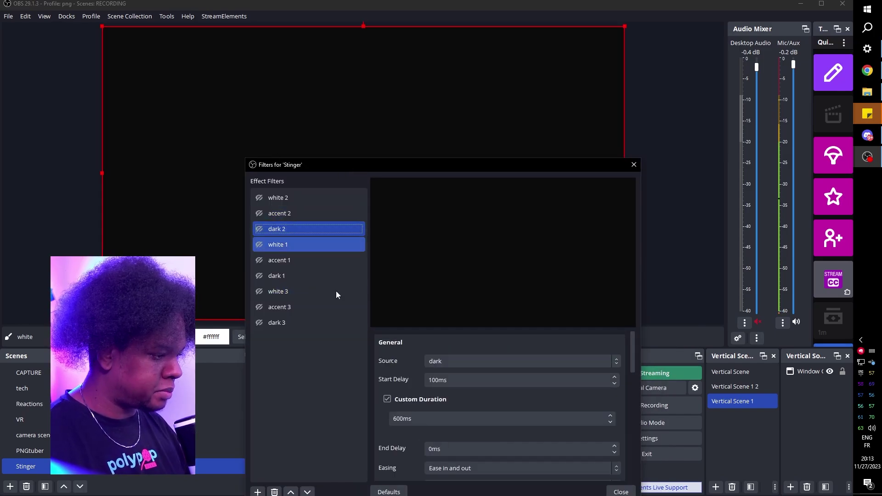
scroll(389, 358, "down", 2)
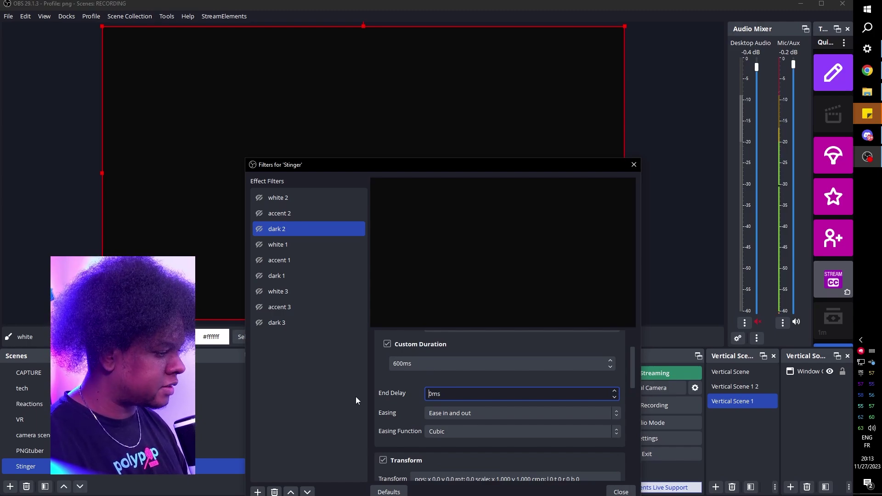
type("60")
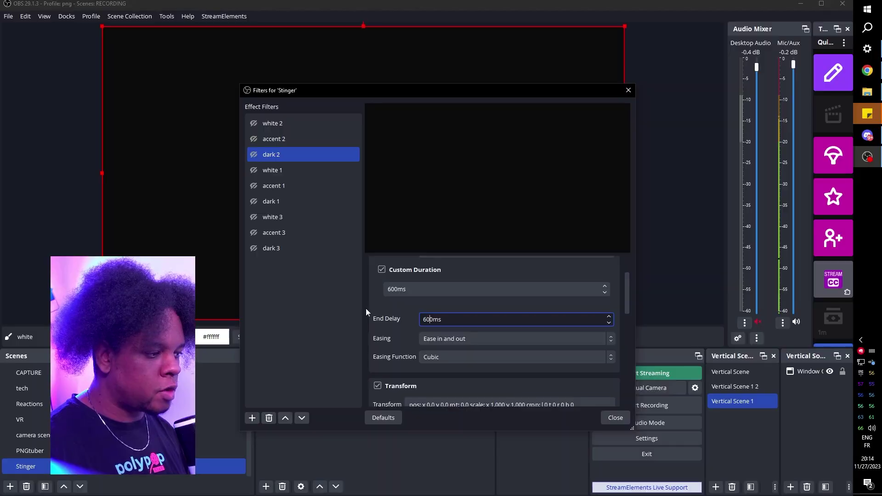
Step: Set Next Move on the dark 2 filter to dark 3 in its actions
scroll(364, 318, "down", 5)
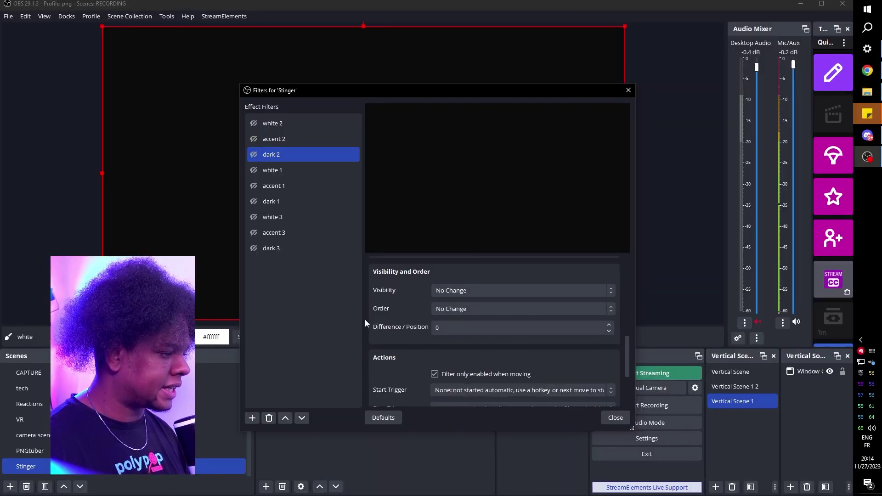
scroll(365, 318, "down", 3)
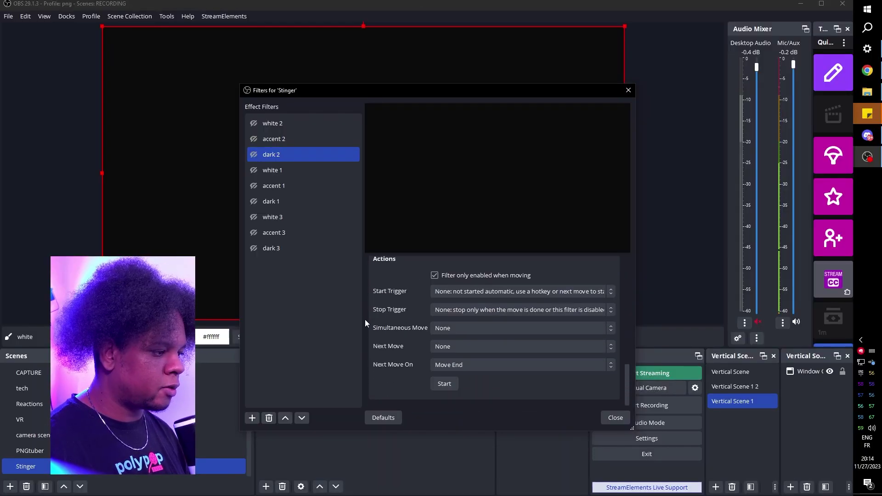
left_click(462, 345)
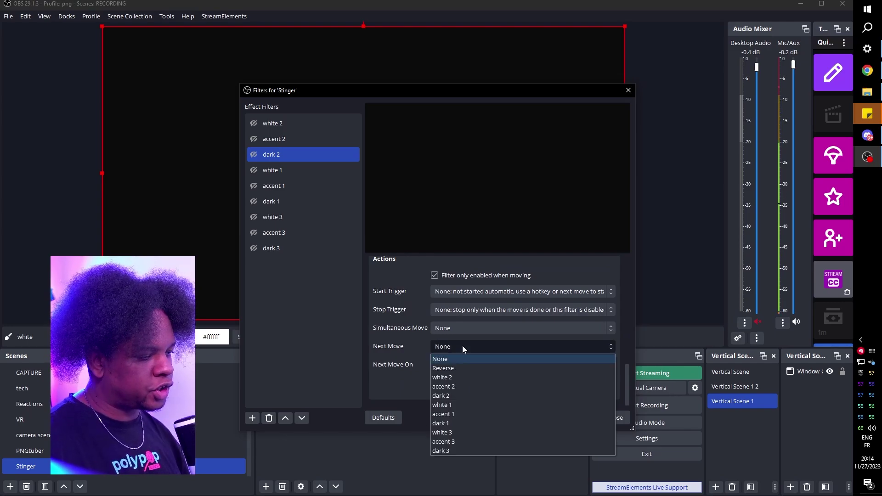
left_click(459, 451)
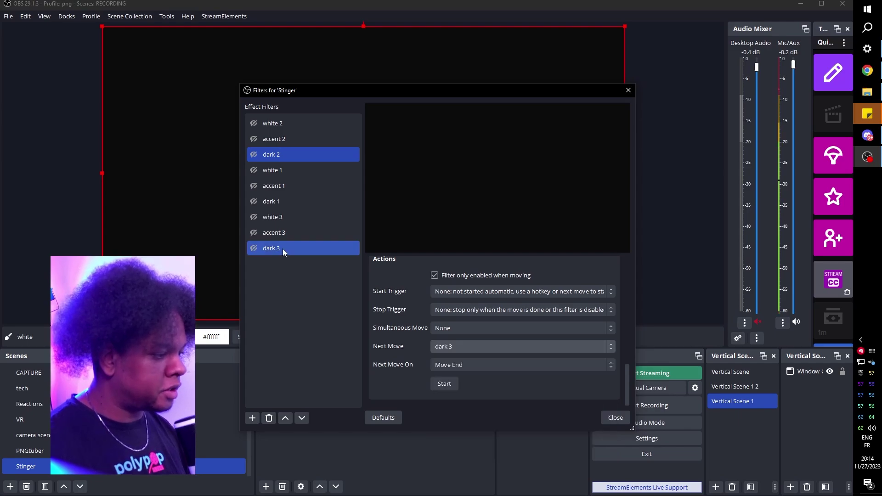
Step: Set Simultaneous Move on the dark 3 filter to accent 3
left_click(283, 249)
scroll(445, 328, "down", 10)
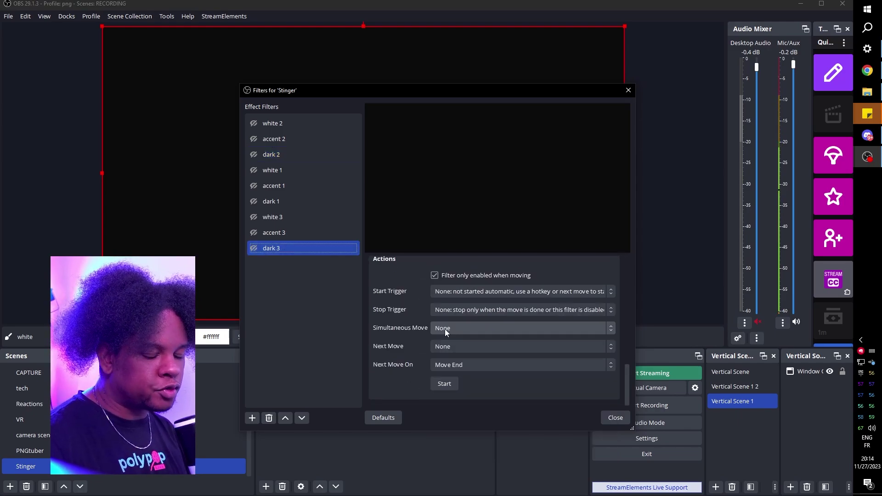
scroll(368, 335, "up", 10)
scroll(369, 371, "down", 10)
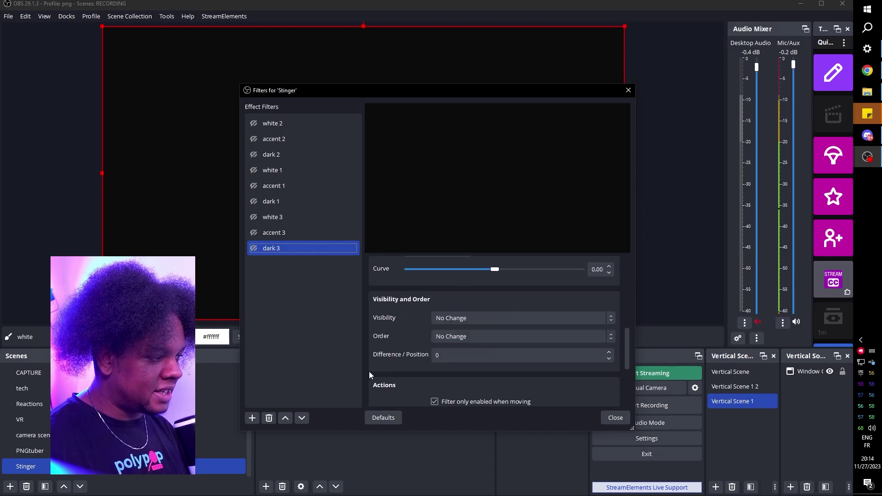
left_click(464, 327)
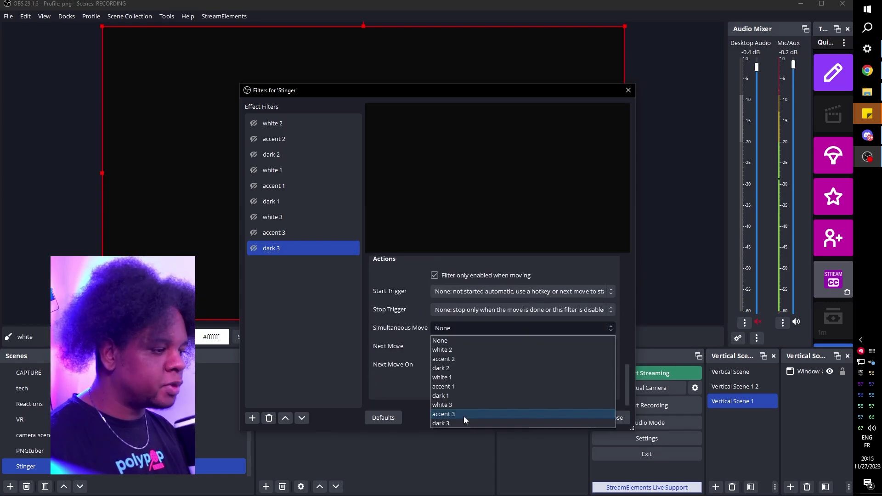
left_click(463, 414)
Step: Set Simultaneous Move on the accent 3 filter to white 3
left_click(273, 232)
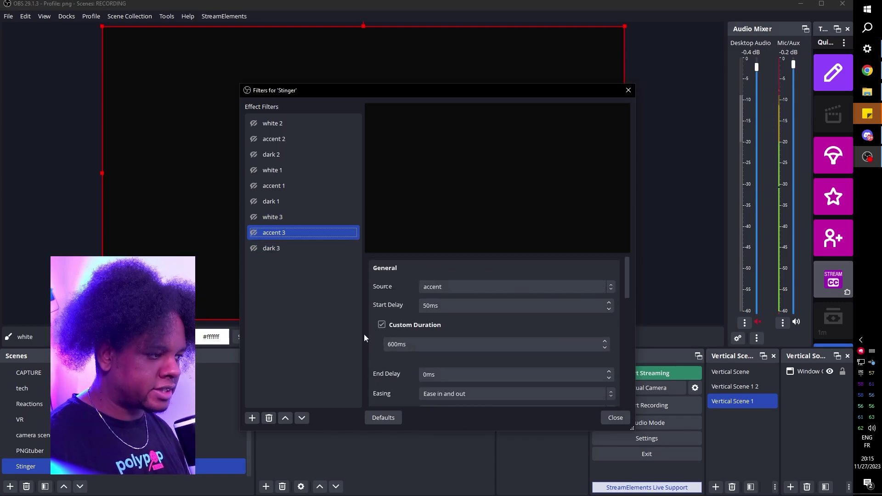
scroll(371, 343, "down", 6)
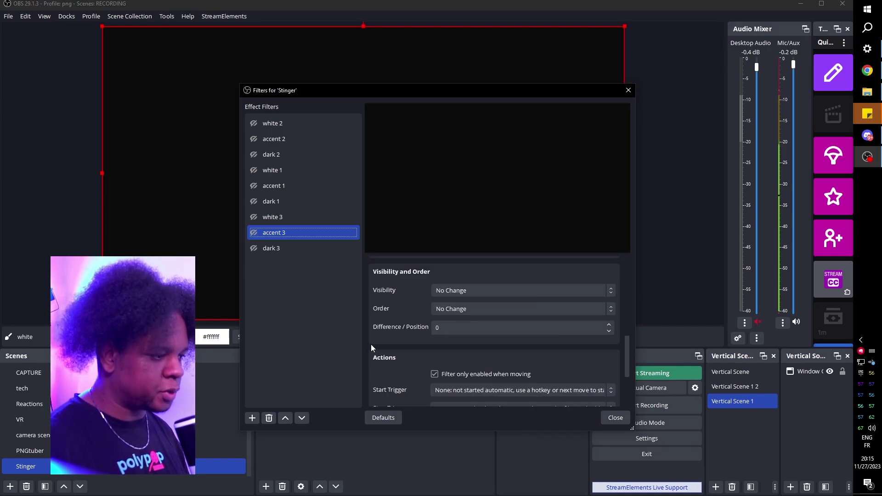
scroll(371, 344, "down", 3)
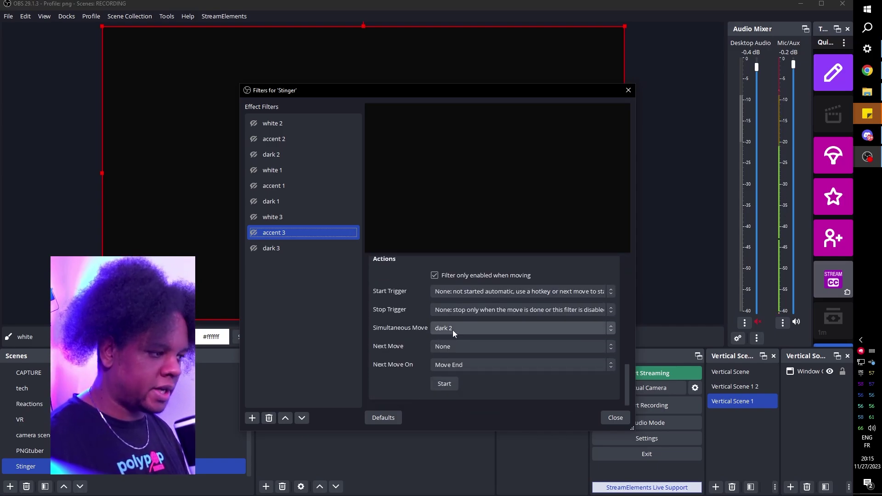
scroll(453, 330, "down", 4)
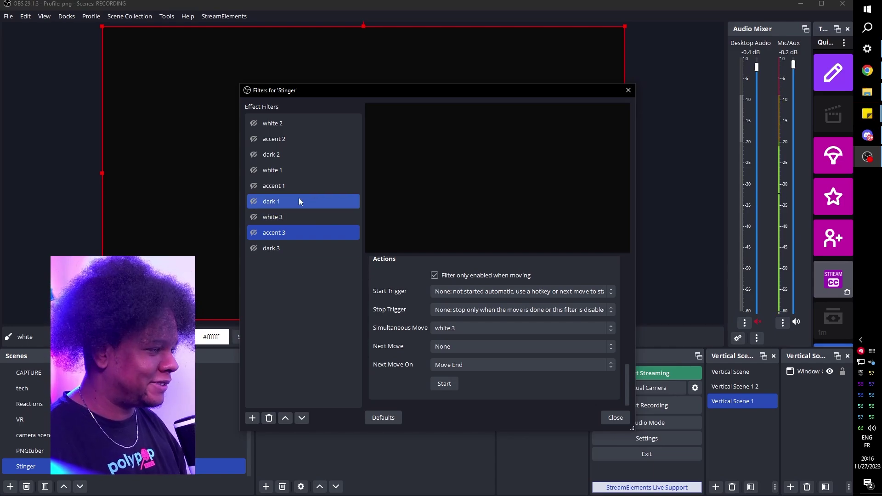
Step: Chain the reset moves by setting Simultaneous Move to accent 1 on the white 1 filter and to dark 1 on accent 1
left_click(274, 172)
scroll(472, 321, "down", 10)
left_click(472, 327)
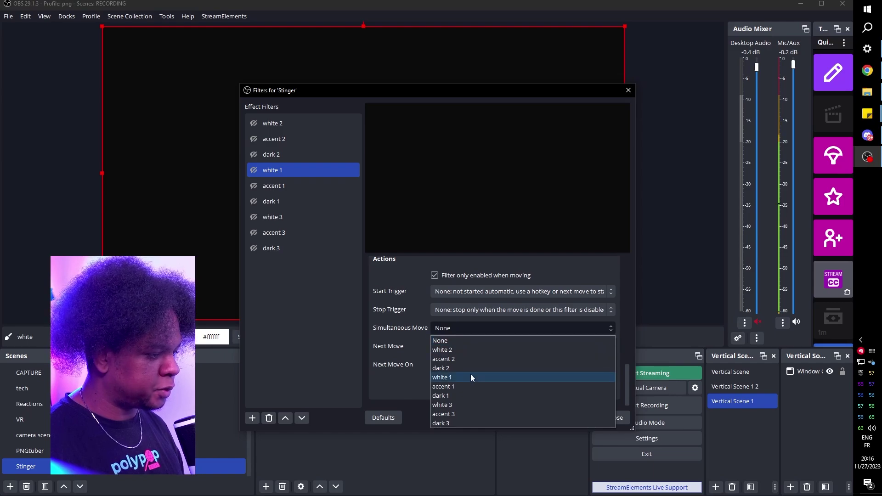
left_click(481, 339)
left_click(285, 186)
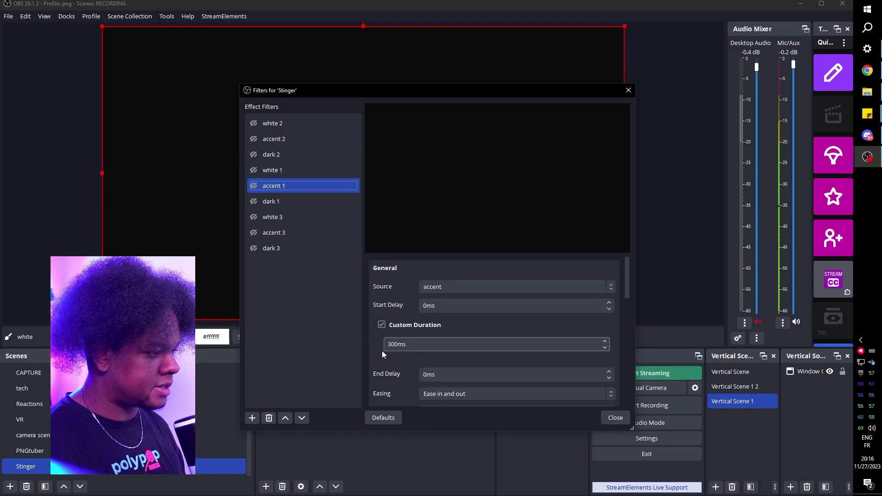
scroll(365, 356, "down", 10)
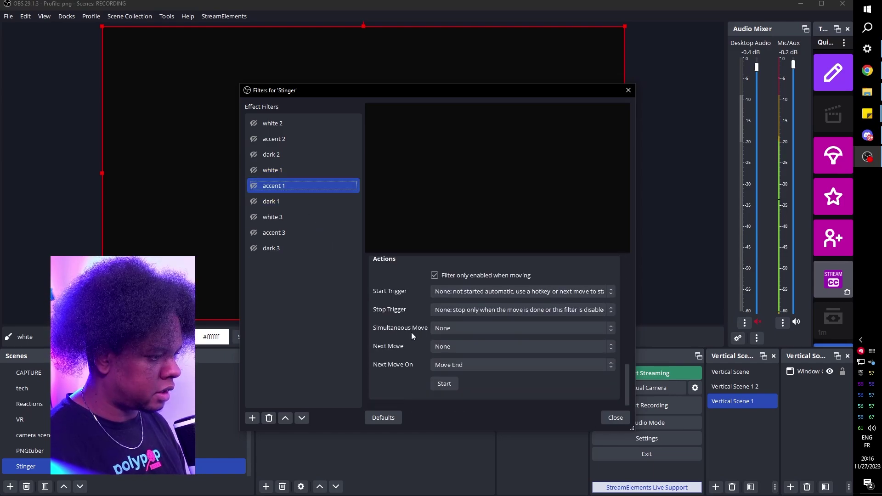
Step: Trigger the white 1 filter to reset the color layers off canvas, and trigger white 2 to preview the whole transition
left_click_drag(324, 90, 717, 82)
left_click(655, 164, "ctrl")
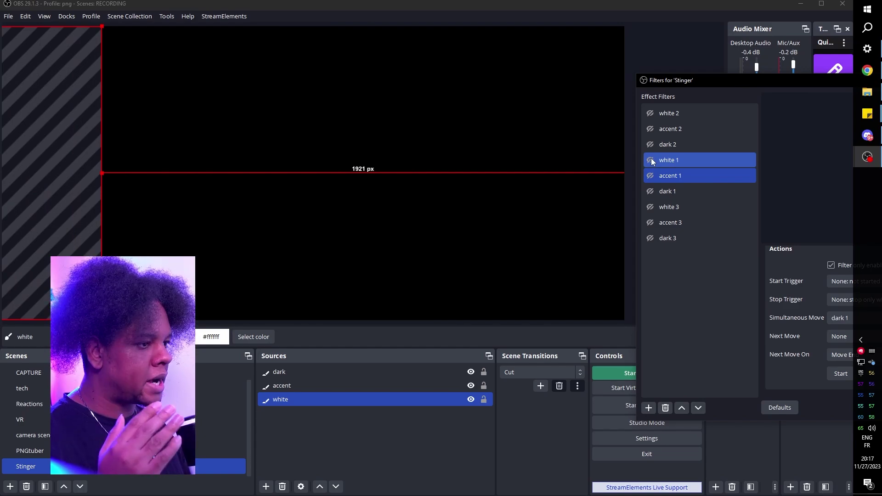
left_click(651, 159, "ctrl")
left_click(649, 115, "ctrl")
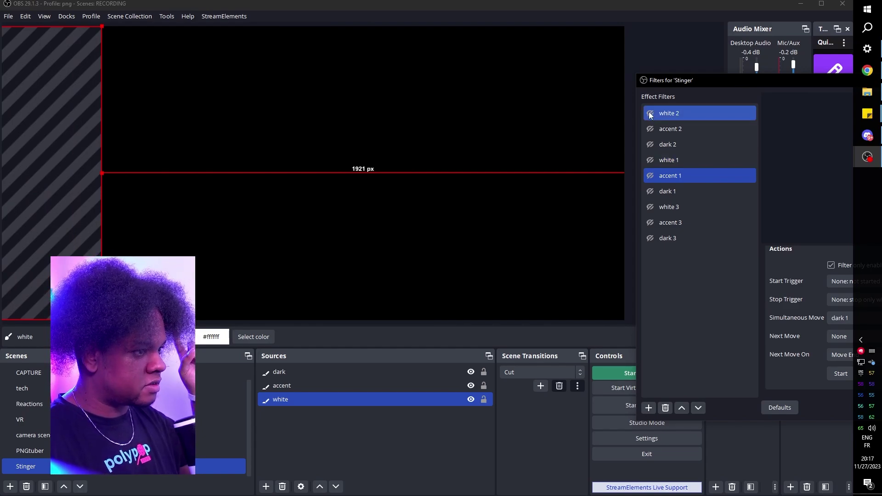
left_click(650, 115)
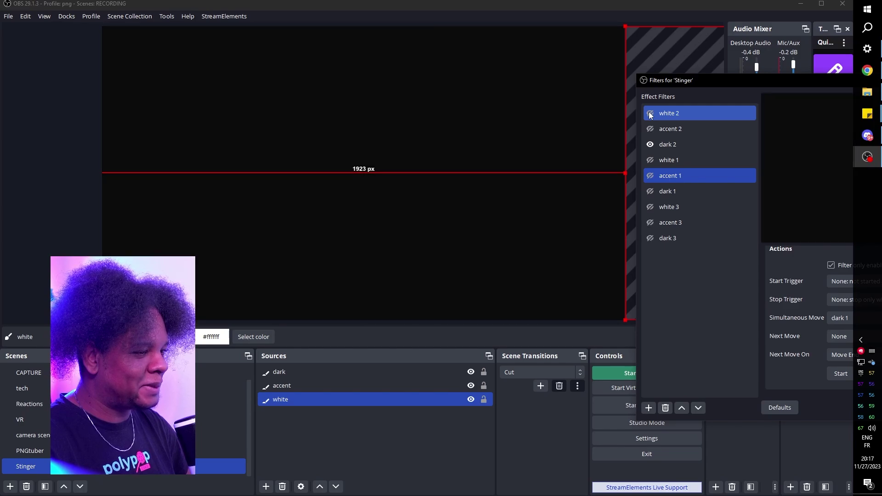
Step: Set Simultaneous Move on the white 3 filter to None
left_click_drag(698, 80, 474, 73)
left_click(450, 155, "shift")
left_click(464, 180, "shift")
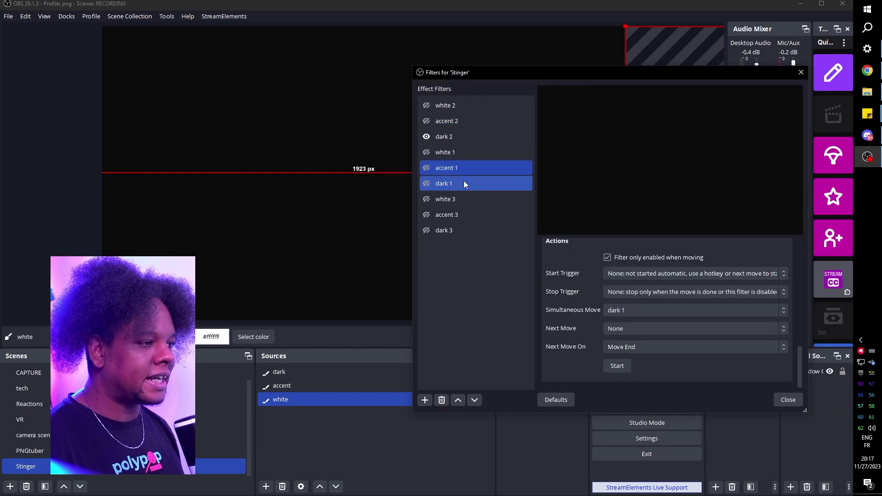
left_click(464, 181, "ctrl")
left_click(452, 201, "ctrl")
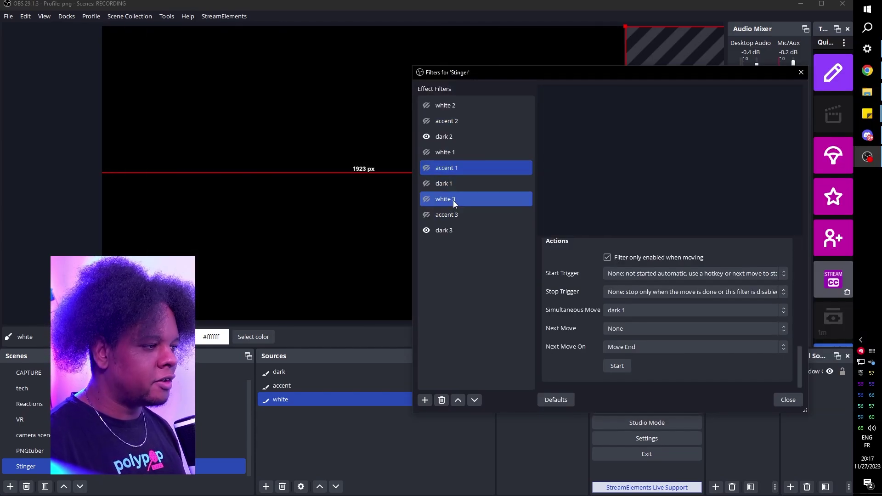
left_click(453, 215)
left_click(451, 230)
left_click(435, 122)
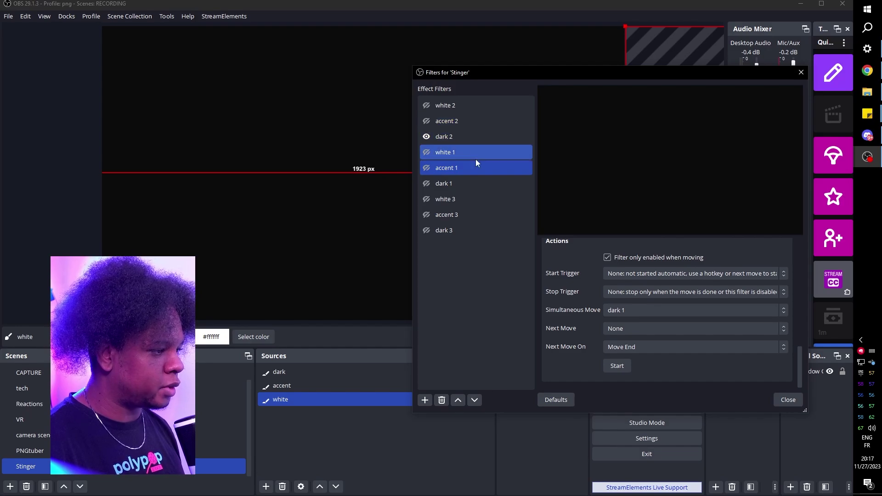
left_click(460, 200)
scroll(540, 290, "down", 15)
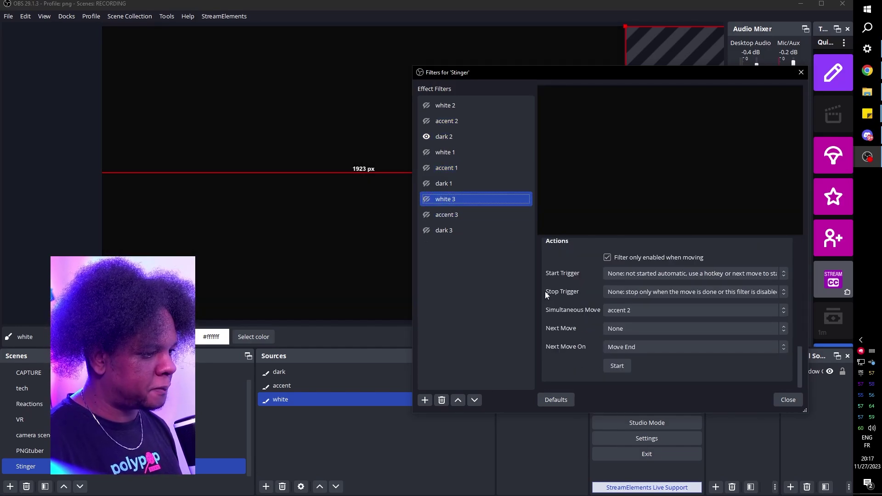
scroll(639, 310, "up", 2)
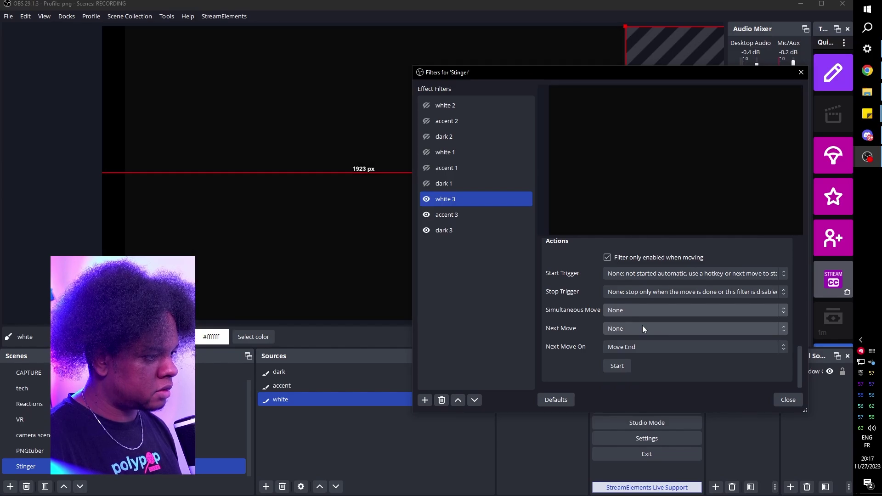
Step: Examine the transform, simultaneous move and timing settings of the dark 3 and accent 3 filters
left_click_drag(453, 73, 662, 61)
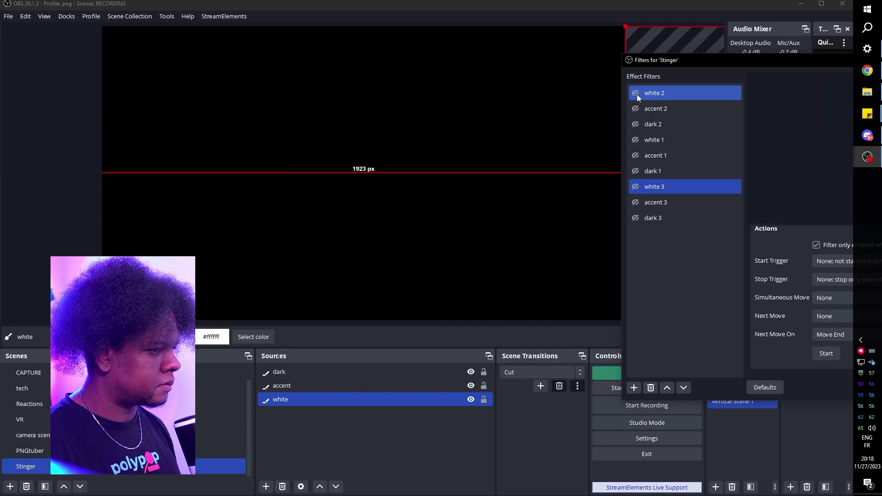
left_click_drag(673, 63, 508, 111)
left_click(536, 265)
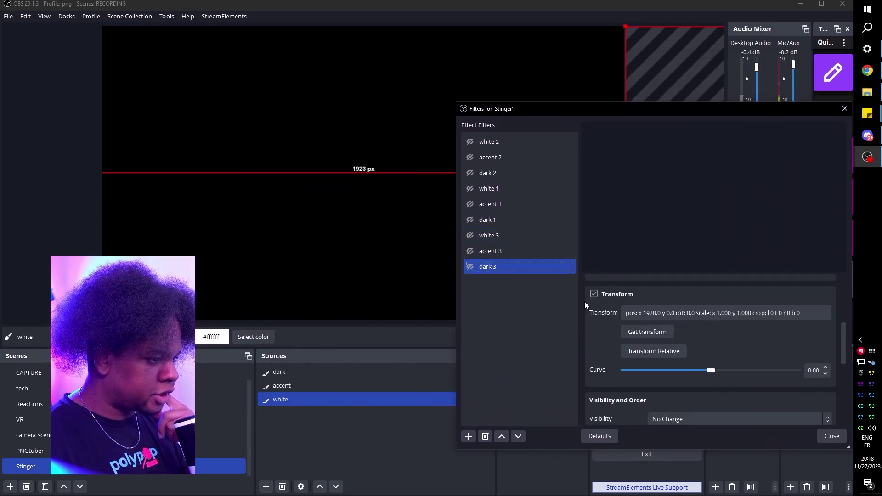
scroll(584, 301, "down", 3)
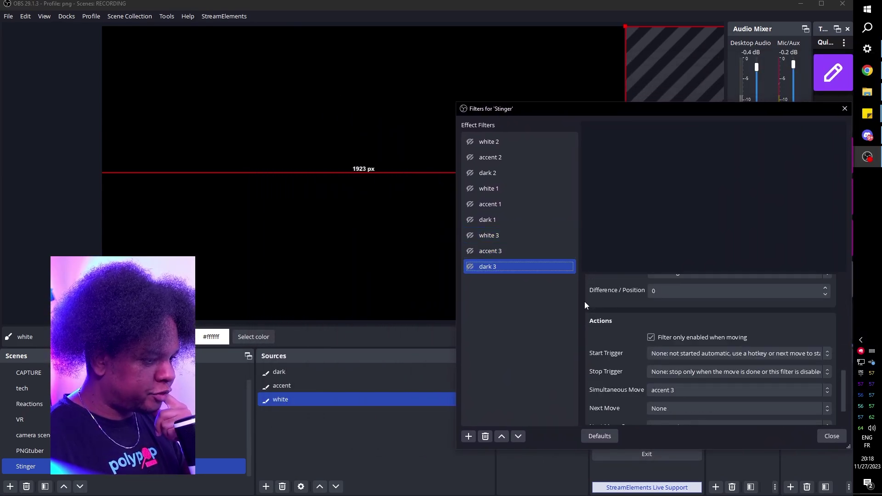
left_click(518, 252)
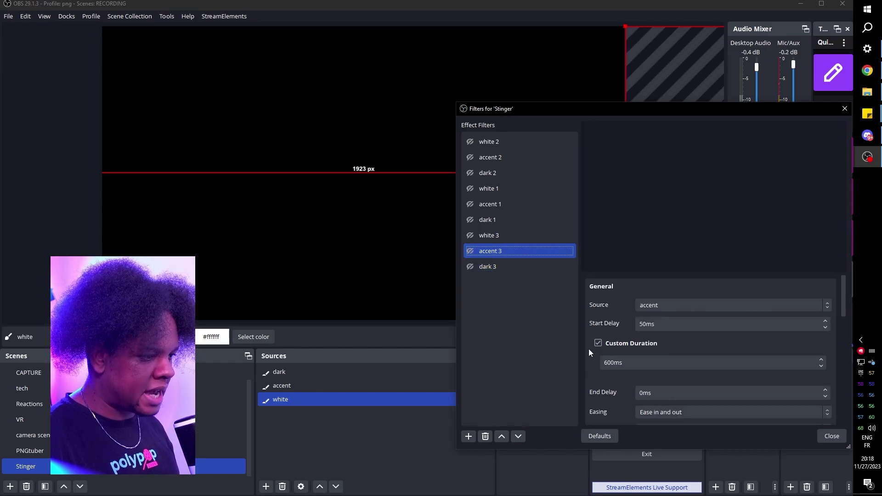
scroll(585, 352, "down", 2)
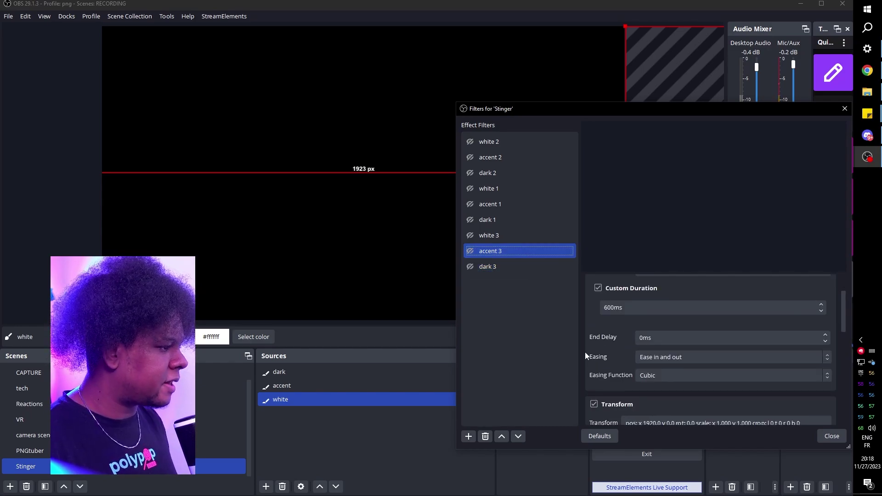
Step: Set the start delay to 0 ms on the dark 3 filter and to 100 ms on the white 3 filter
left_click(520, 267)
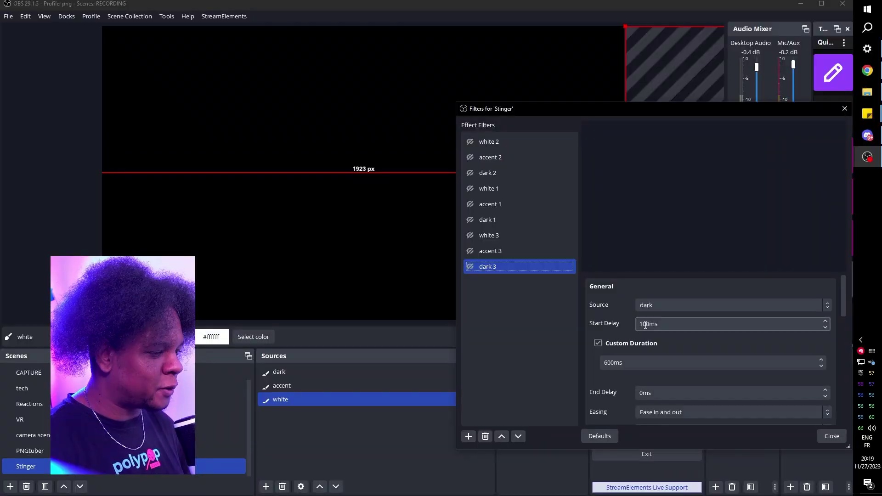
left_click(642, 324)
type("5")
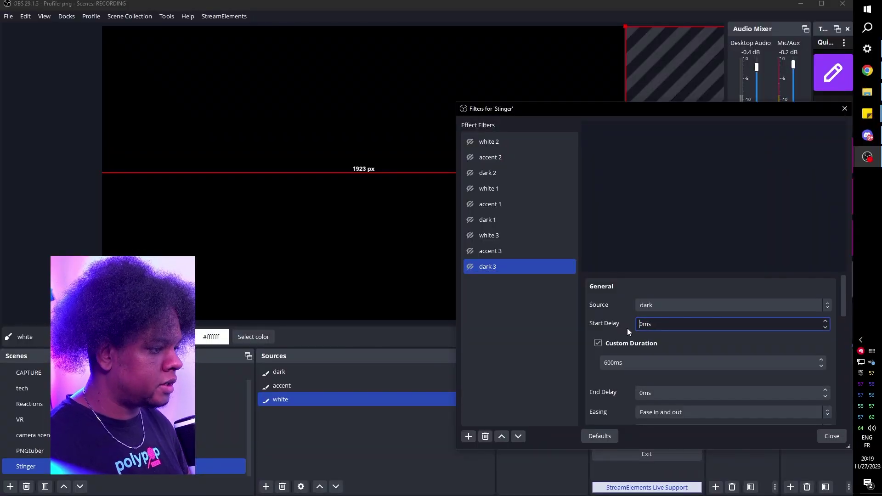
key("shift+Tab")
key("Up")
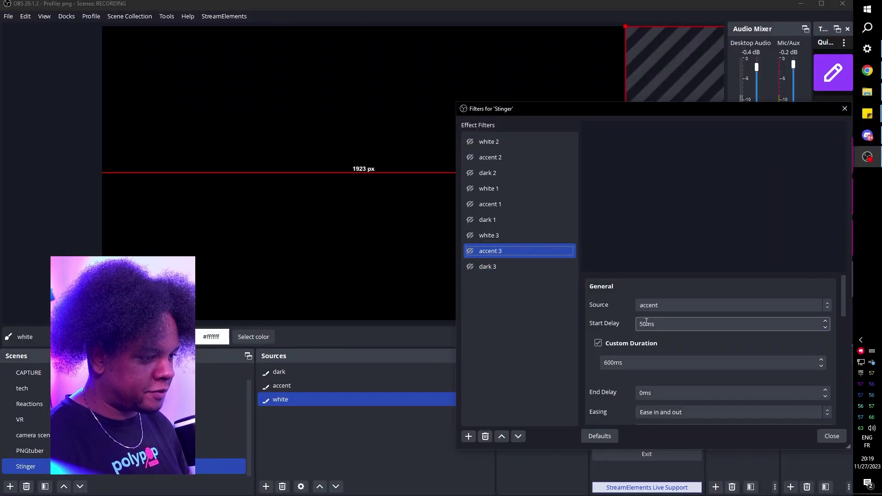
left_click(492, 235)
left_click(640, 323)
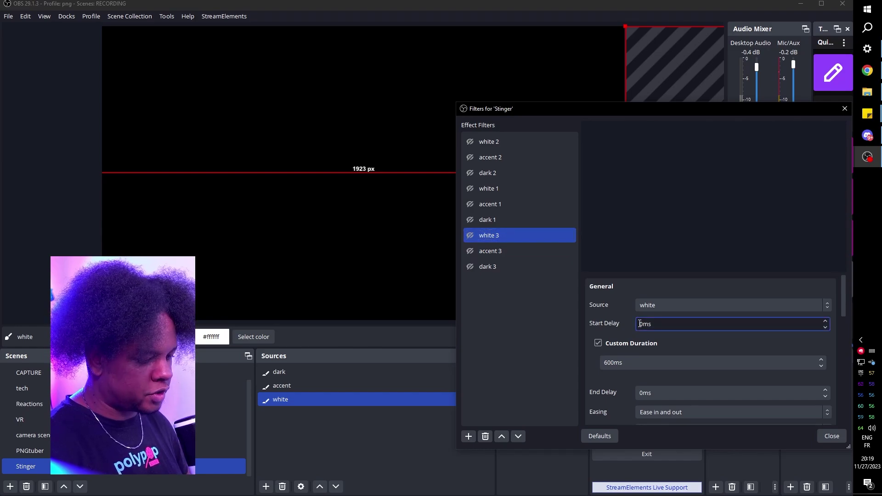
type("10")
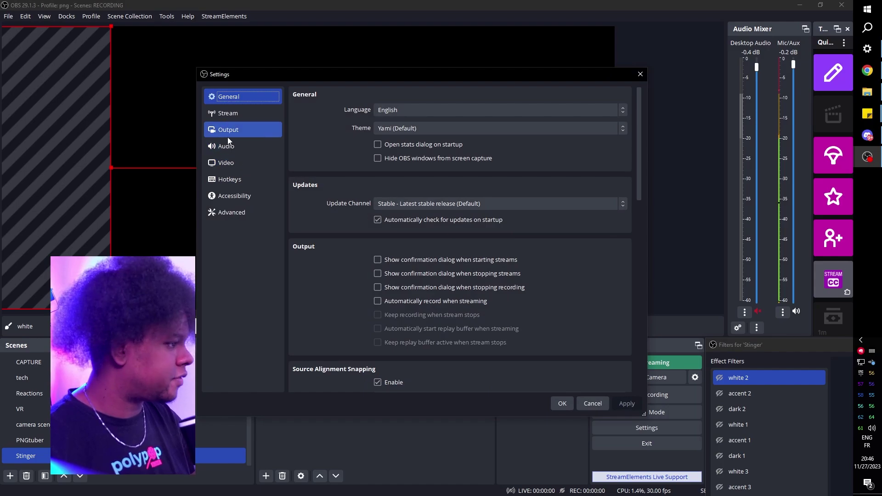
Step: Set the recording output's video bitrate to 25000 Kbps and its file path to G:/VIDEO/Streaming/stinger in OBS
left_click(227, 135)
left_click(341, 121)
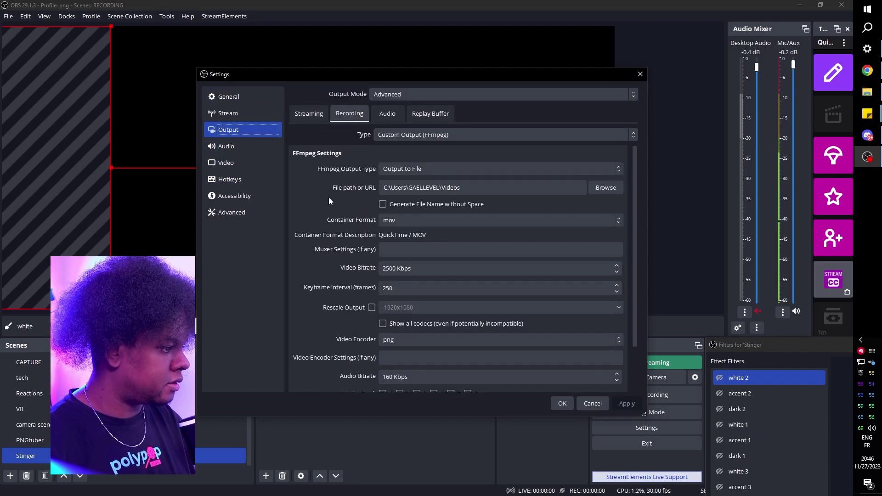
left_click(384, 270)
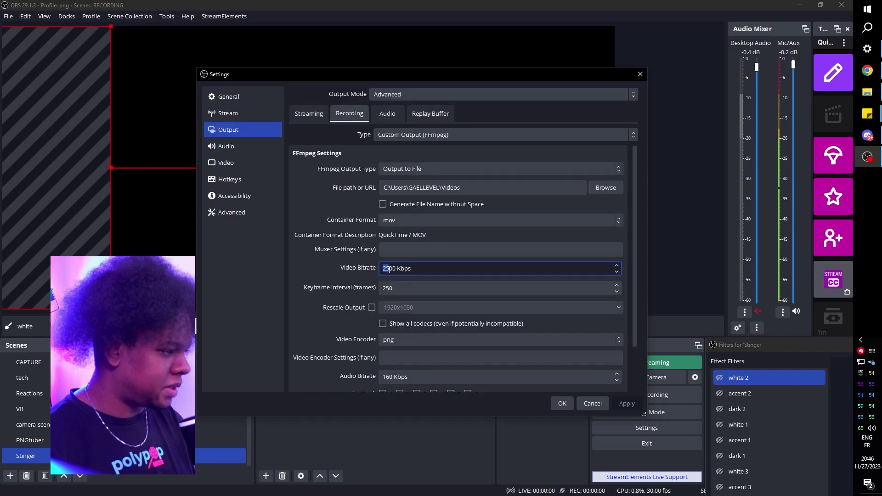
type("250")
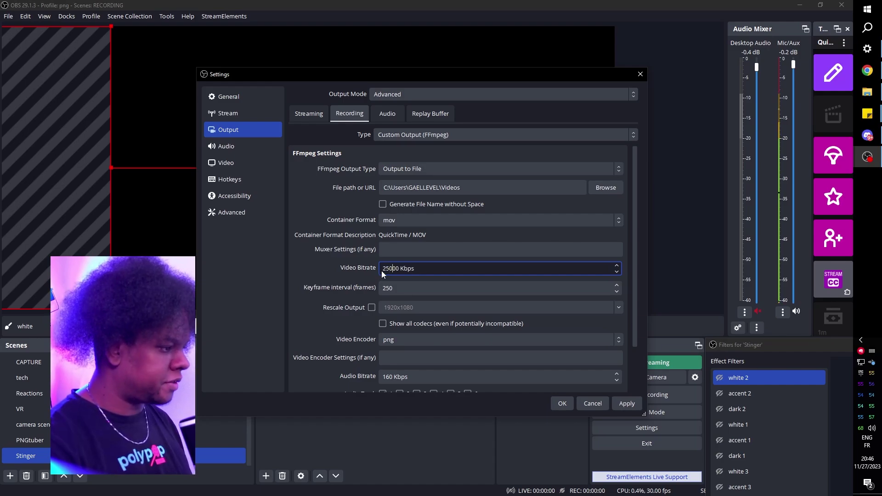
left_click(602, 188)
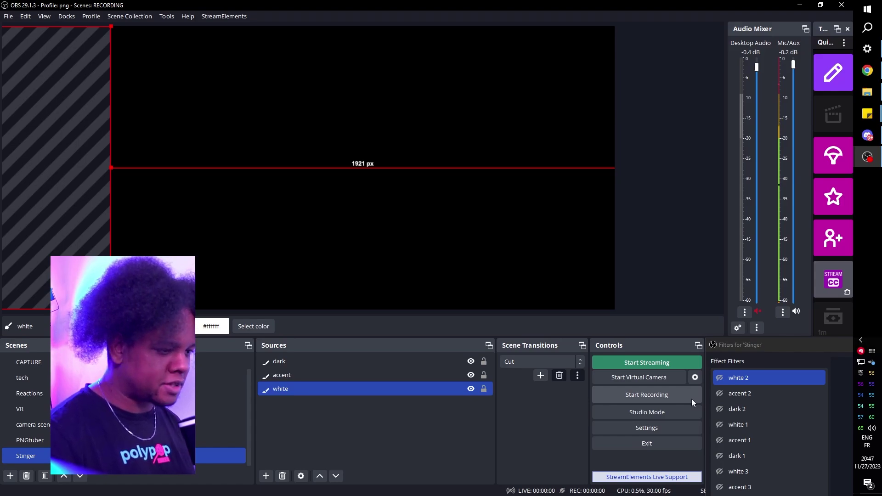
Step: Record two short takes of the stinger transition
left_click(692, 396)
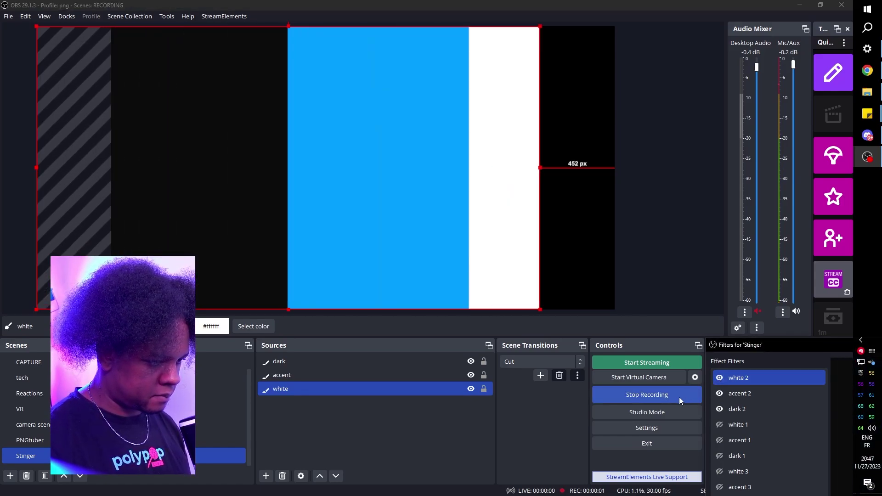
left_click(680, 398)
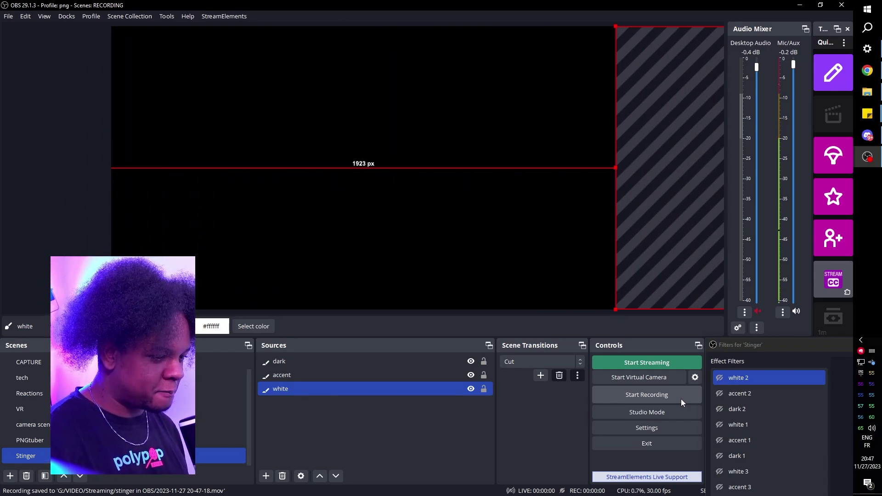
left_click(681, 399)
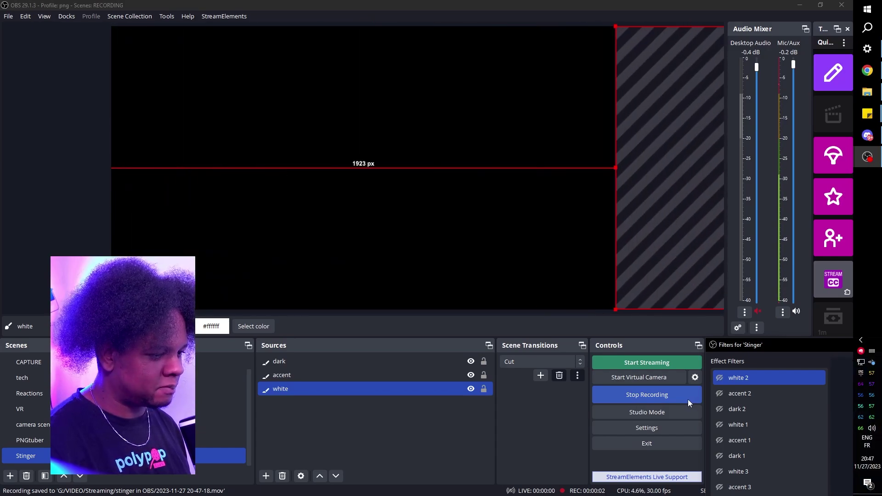
left_click(688, 398)
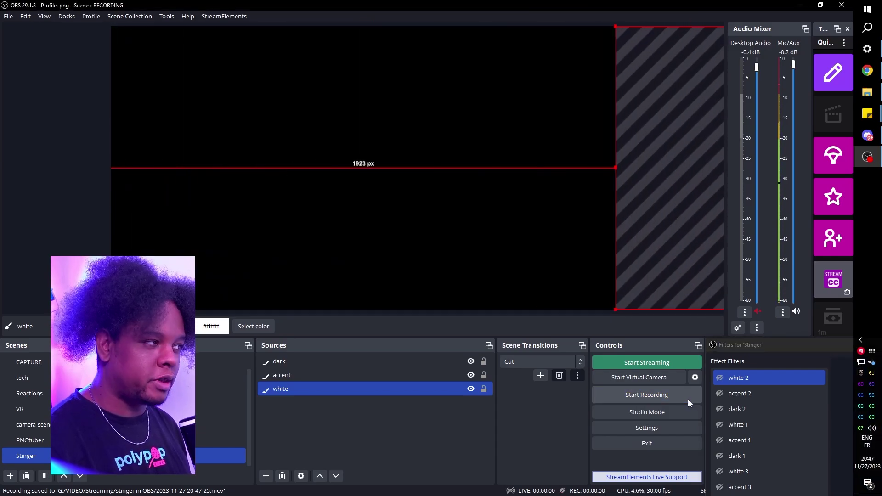
Step: Trigger the white 1 filter to reset the color layers off canvas, and mute the Mic/Aux audio
left_click(718, 426)
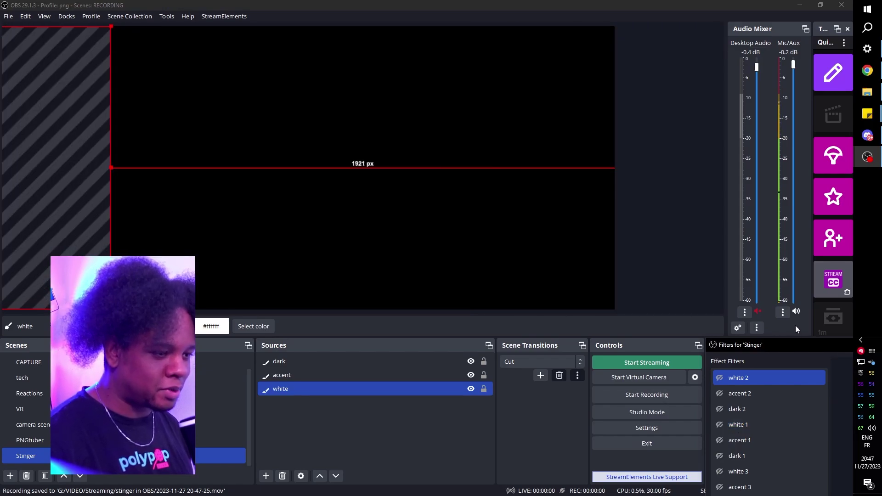
left_click(796, 312)
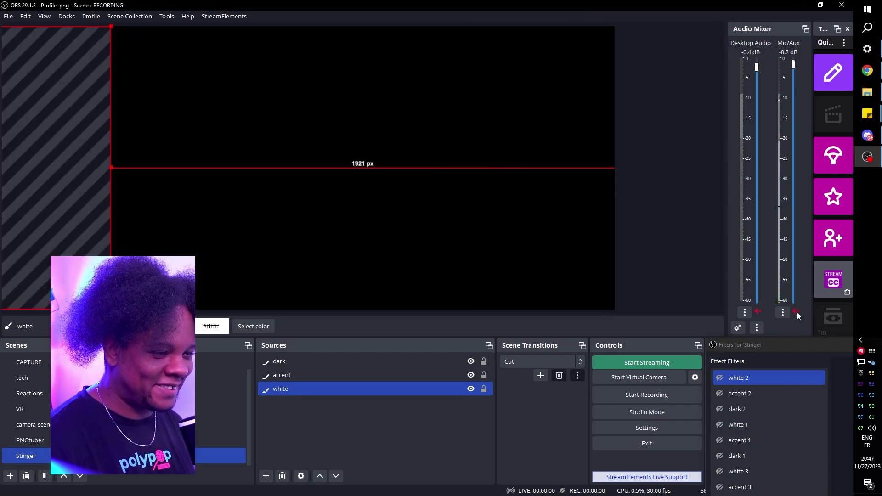
Step: Record a take of the transition triggered by the white 2 filter, and locate the new recording in the stinger in OBS folder
left_click(693, 397)
left_click(720, 378)
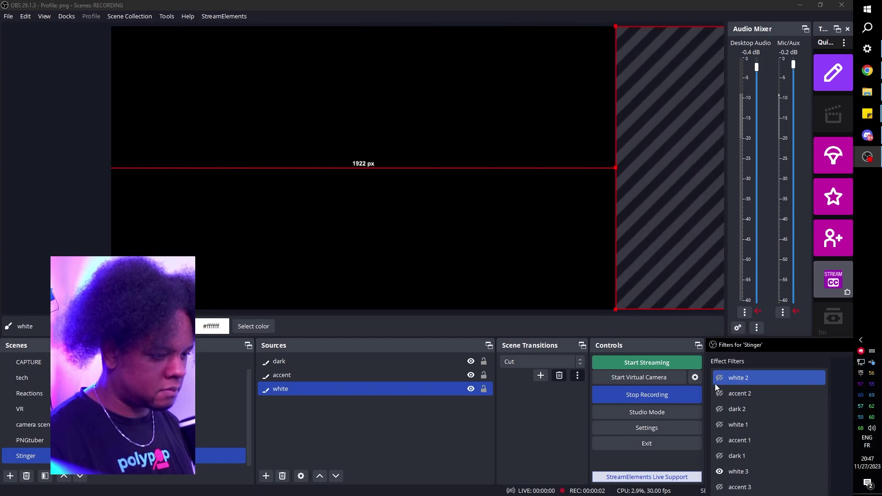
left_click(692, 395)
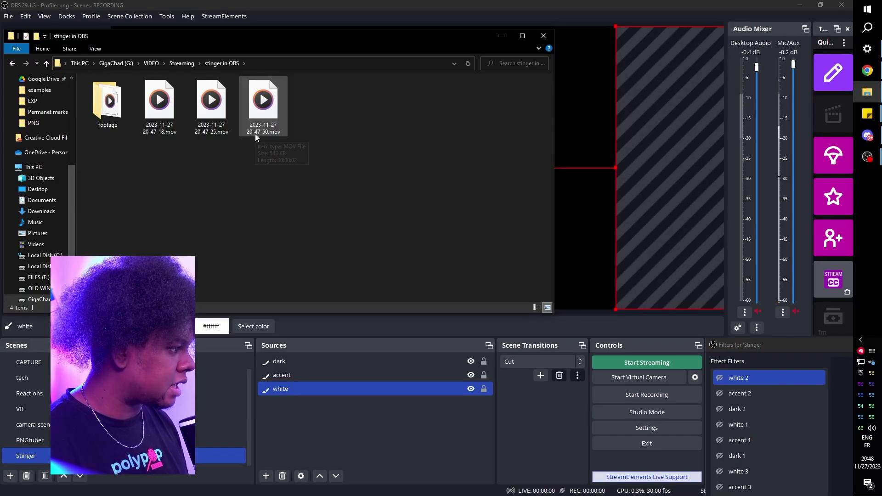
left_click(264, 115)
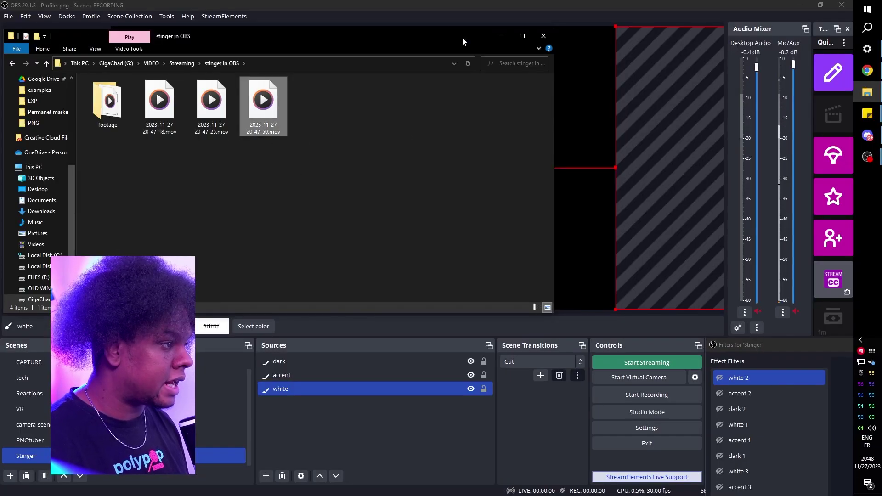
left_click(366, 4)
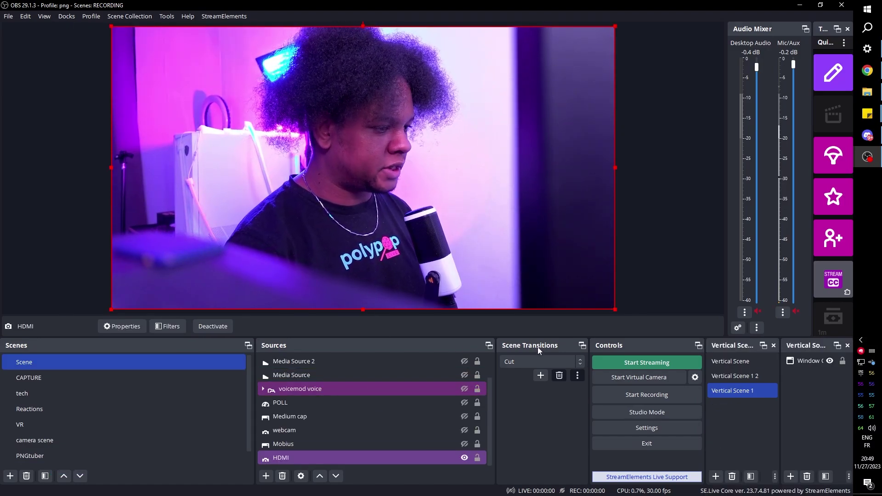
Step: Add a Stinger scene transition named custom Stinger
left_click(576, 363)
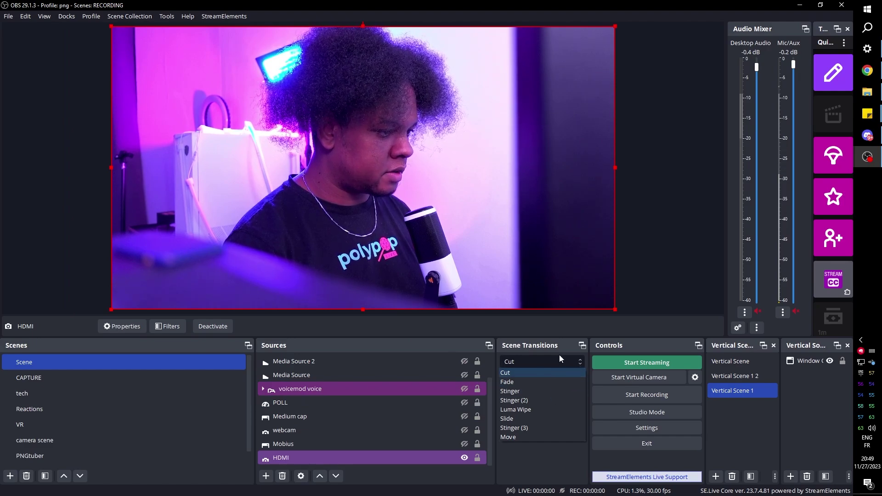
left_click(558, 359)
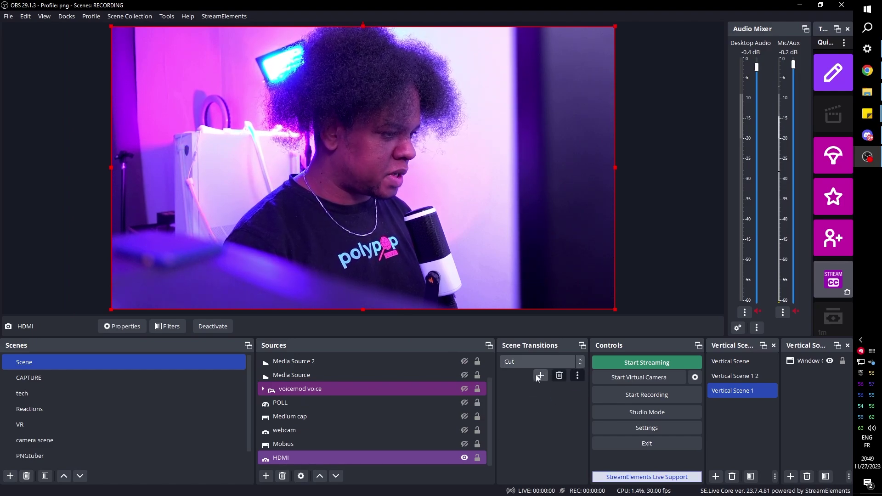
left_click(538, 376)
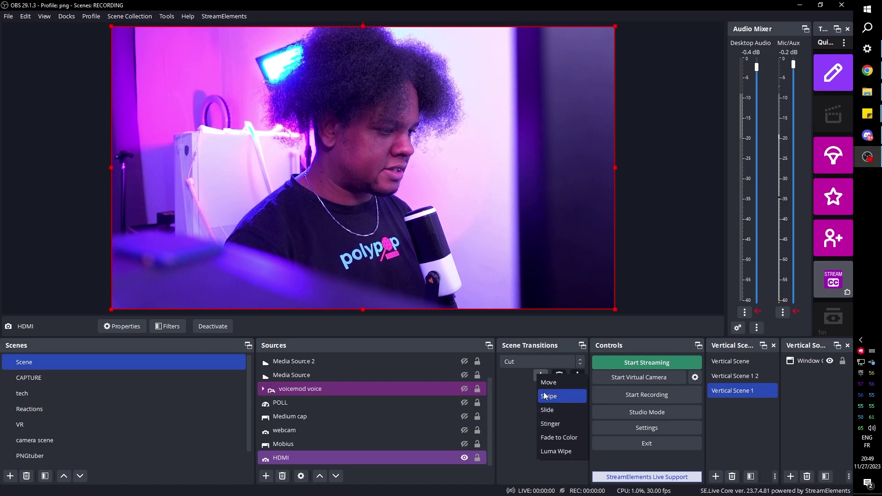
left_click(551, 423)
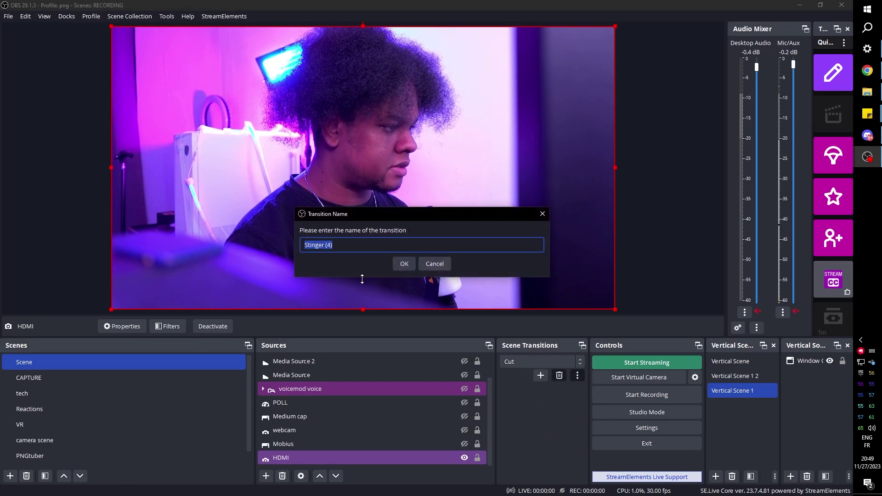
left_click(304, 245)
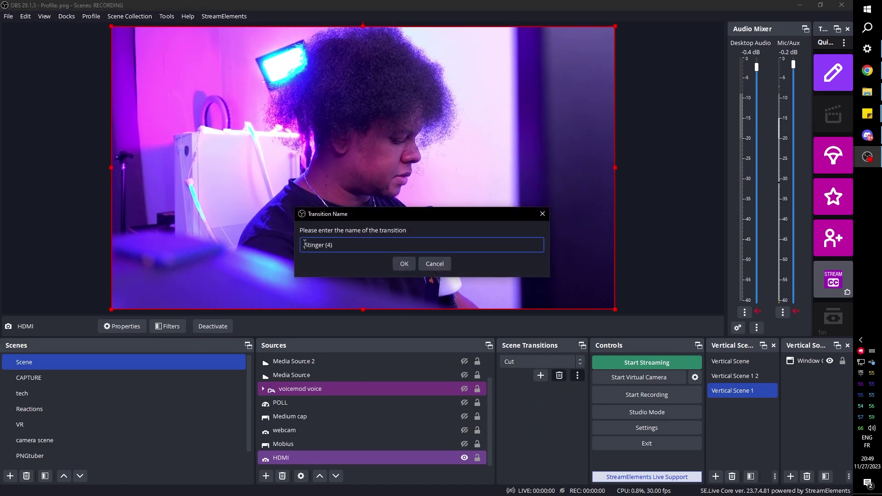
type("custom")
key("End")
key("BackSpace")
key("BackSpace")
key("BackSpace")
key("BackSpace")
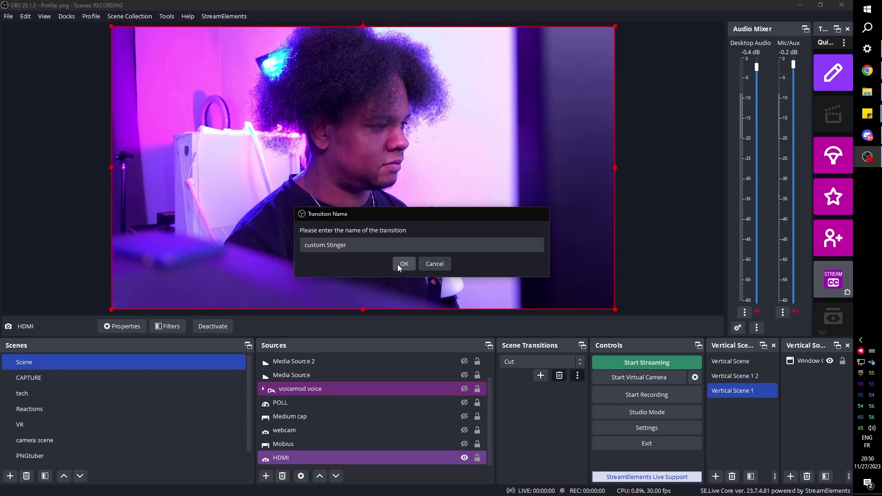
left_click(400, 263)
left_click(587, 253)
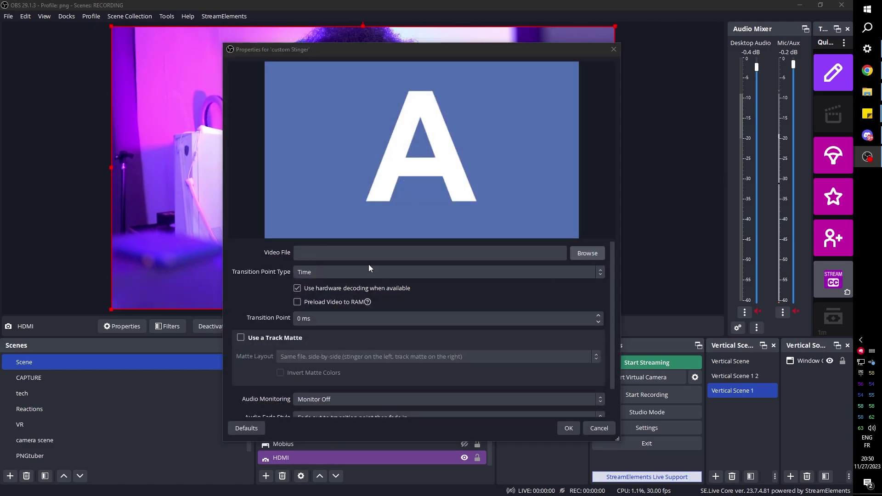
left_click(479, 135)
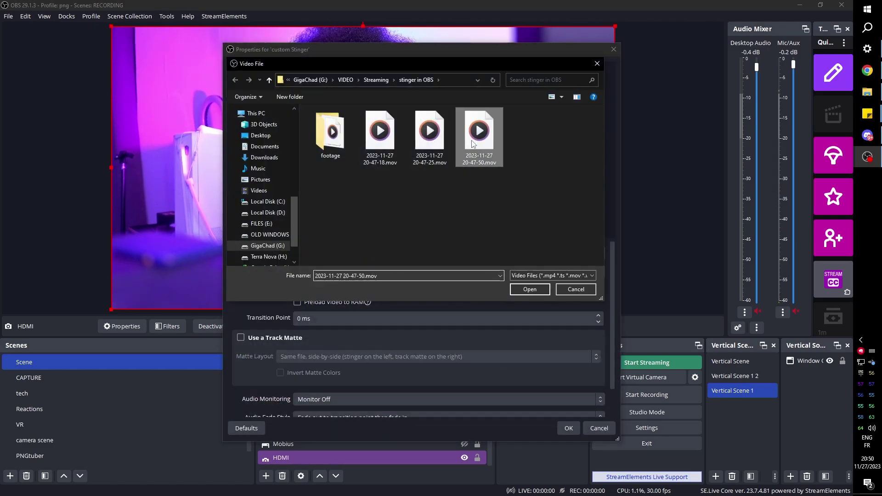
left_click(533, 293)
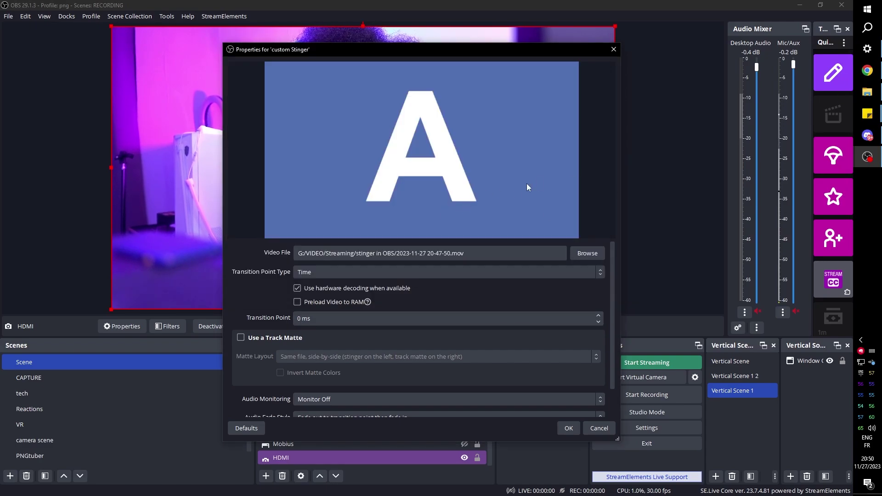
Step: Check the recording's length in the stinger in OBS folder, then set the transition point to 1000 ms and preview the transition
left_click(873, 101)
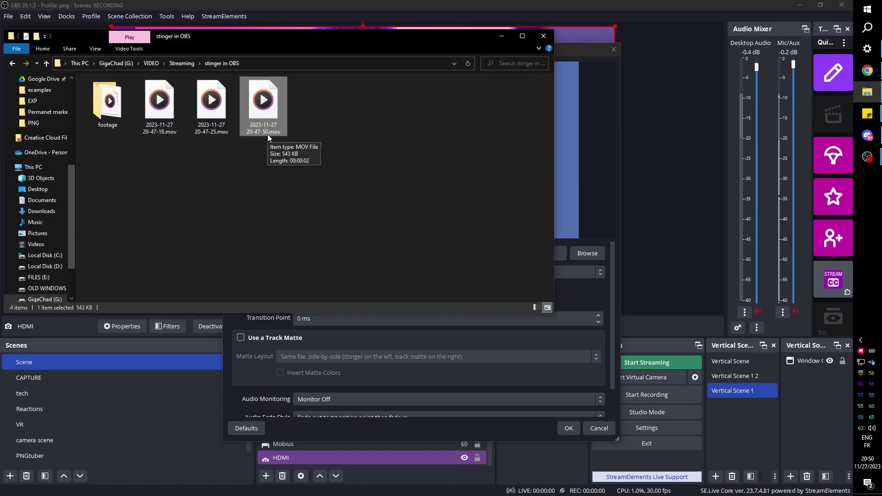
left_click(298, 318)
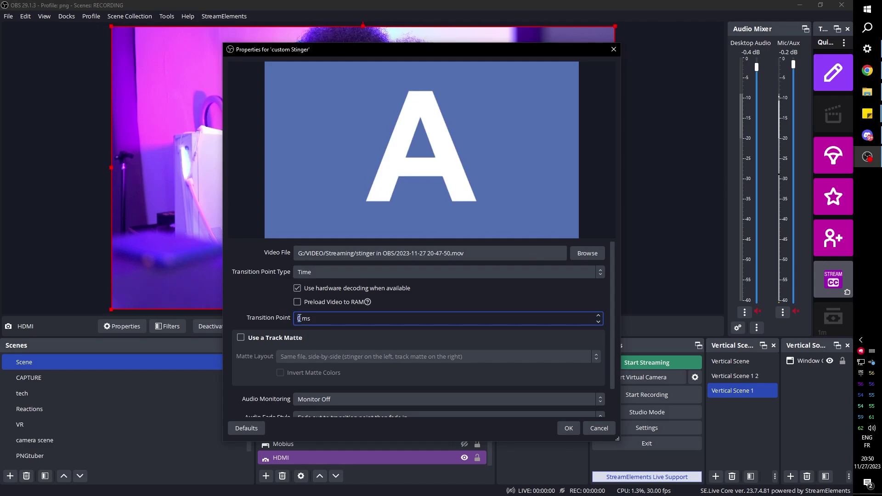
type("0")
left_click(258, 303)
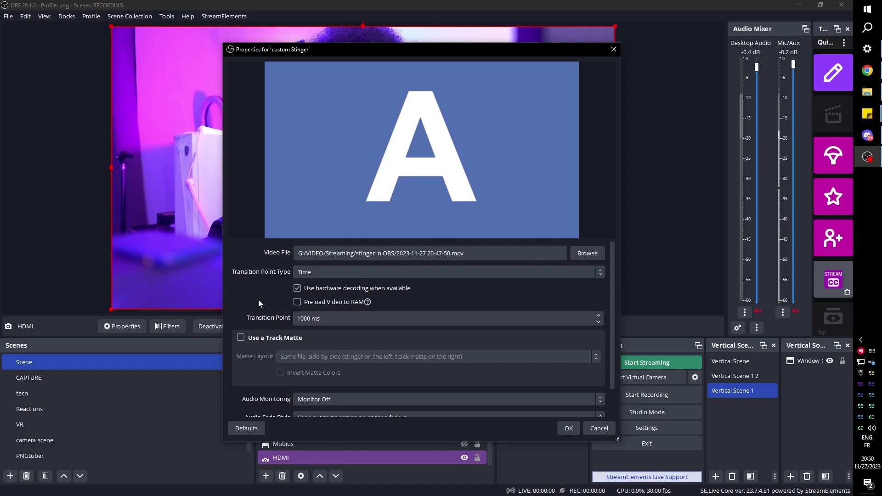
scroll(258, 404, "down", 2)
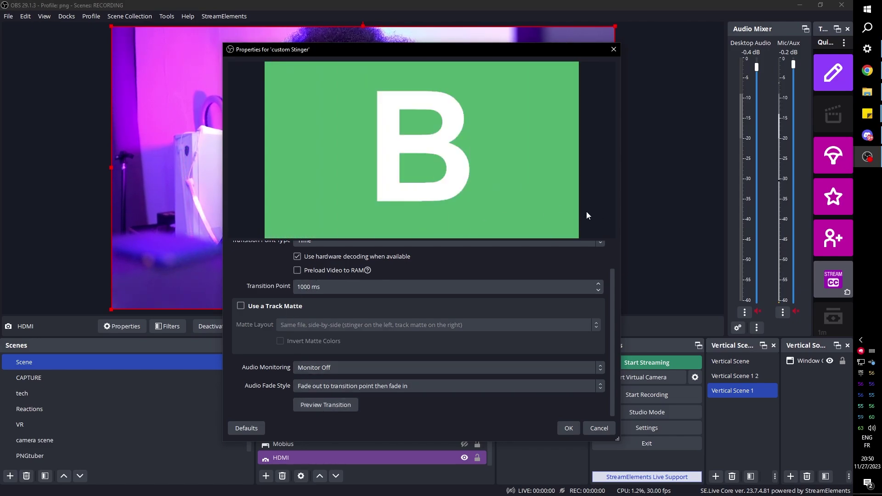
left_click(328, 406)
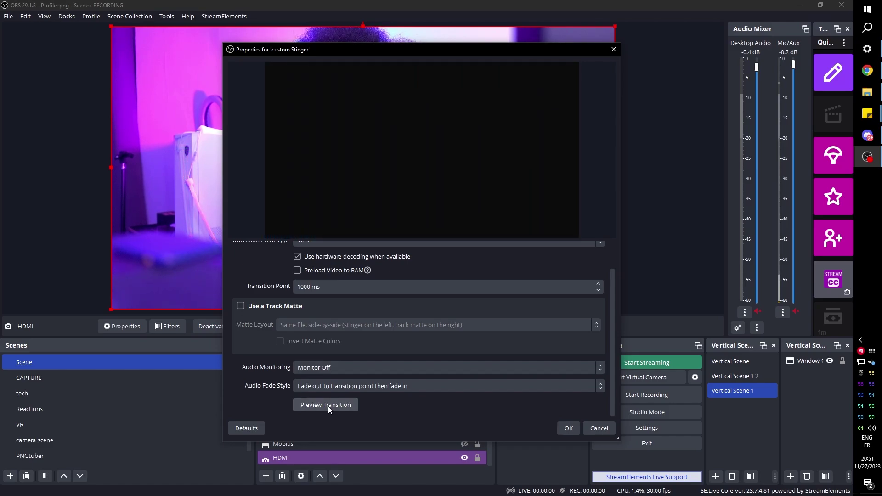
Step: Set the custom Stinger's transition point to 1200 ms, preview the transition and accept its properties
double_click(303, 287)
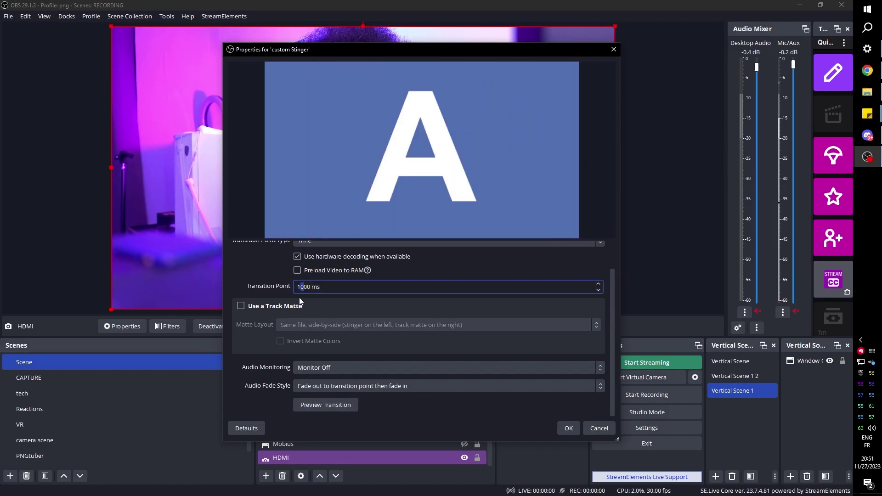
type("1200")
left_click(312, 408)
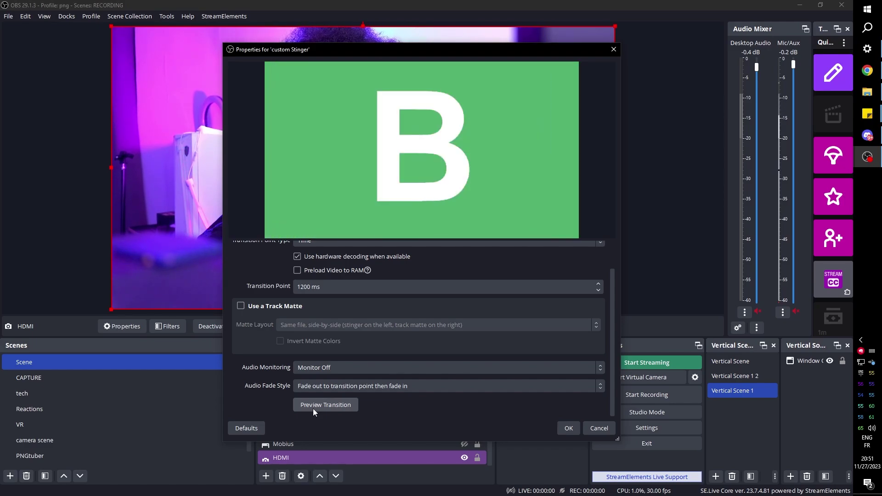
left_click(568, 428)
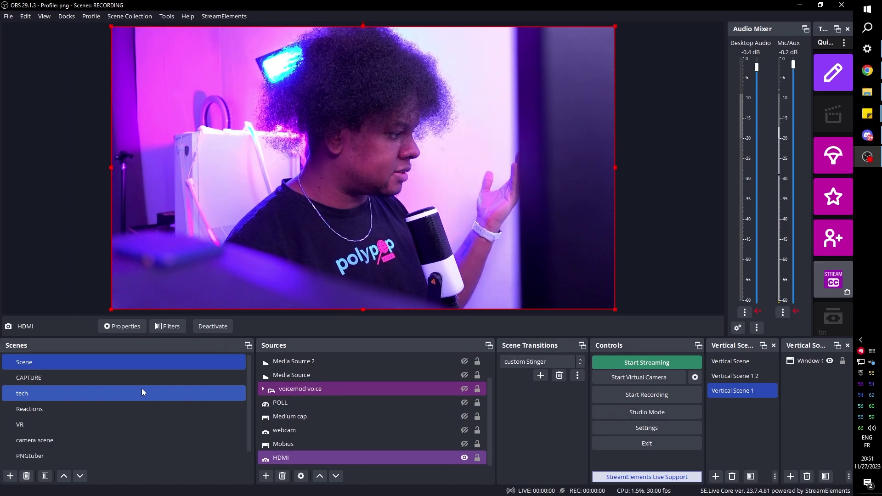
Step: Test the custom Stinger by switching to the PNGtuber scene and back to Scene
left_click(104, 455)
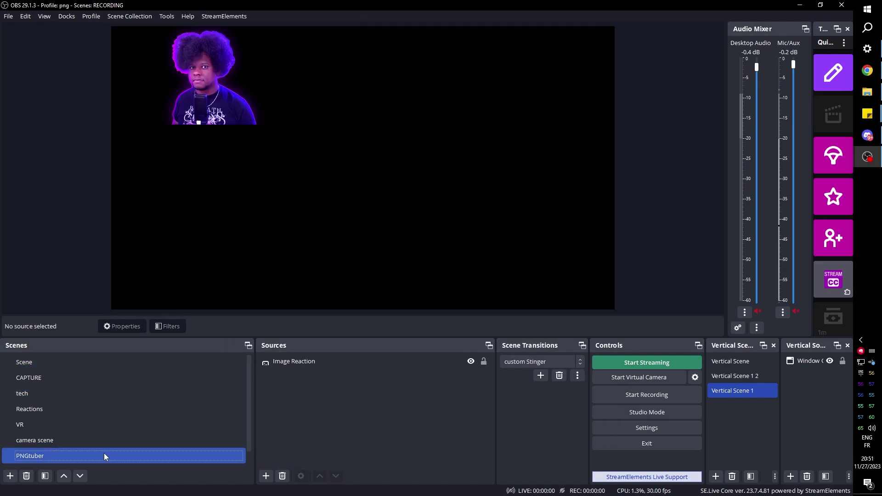
left_click(93, 365)
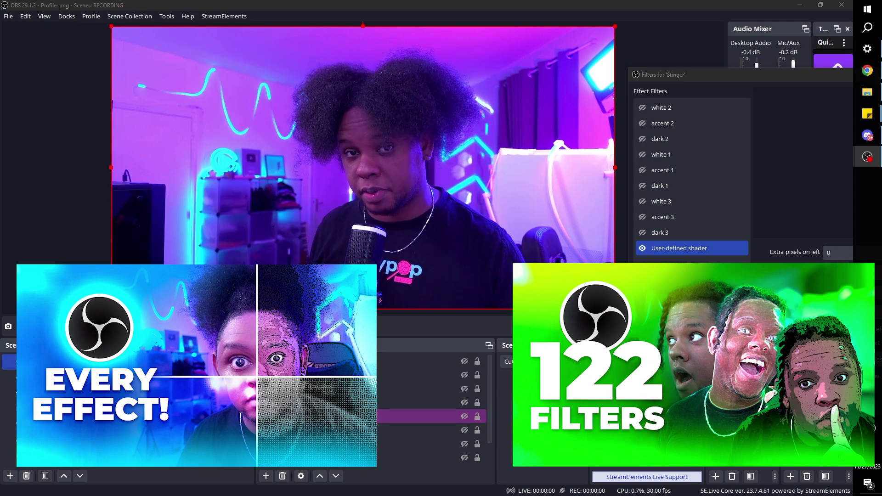
Step: Trigger the Stinger's white 2 filter to play the color layer animation with the user-defined shader applied
left_click_drag(689, 75, 681, 45)
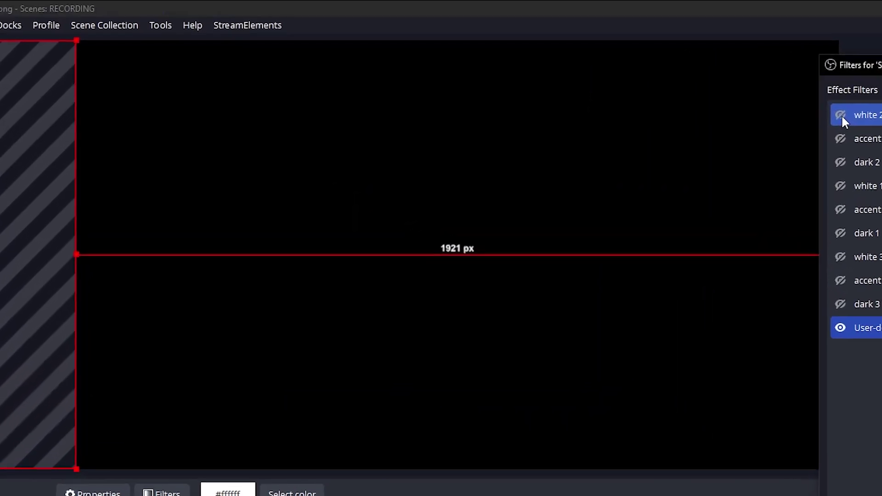
left_click(721, 95)
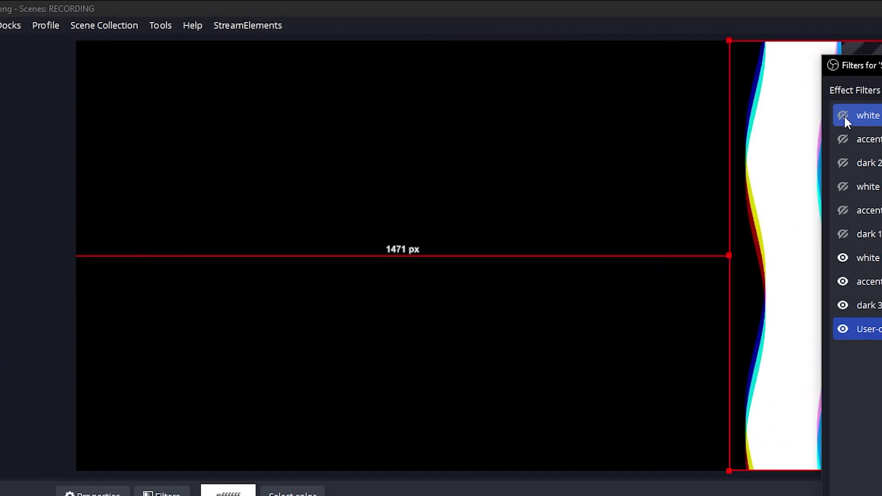